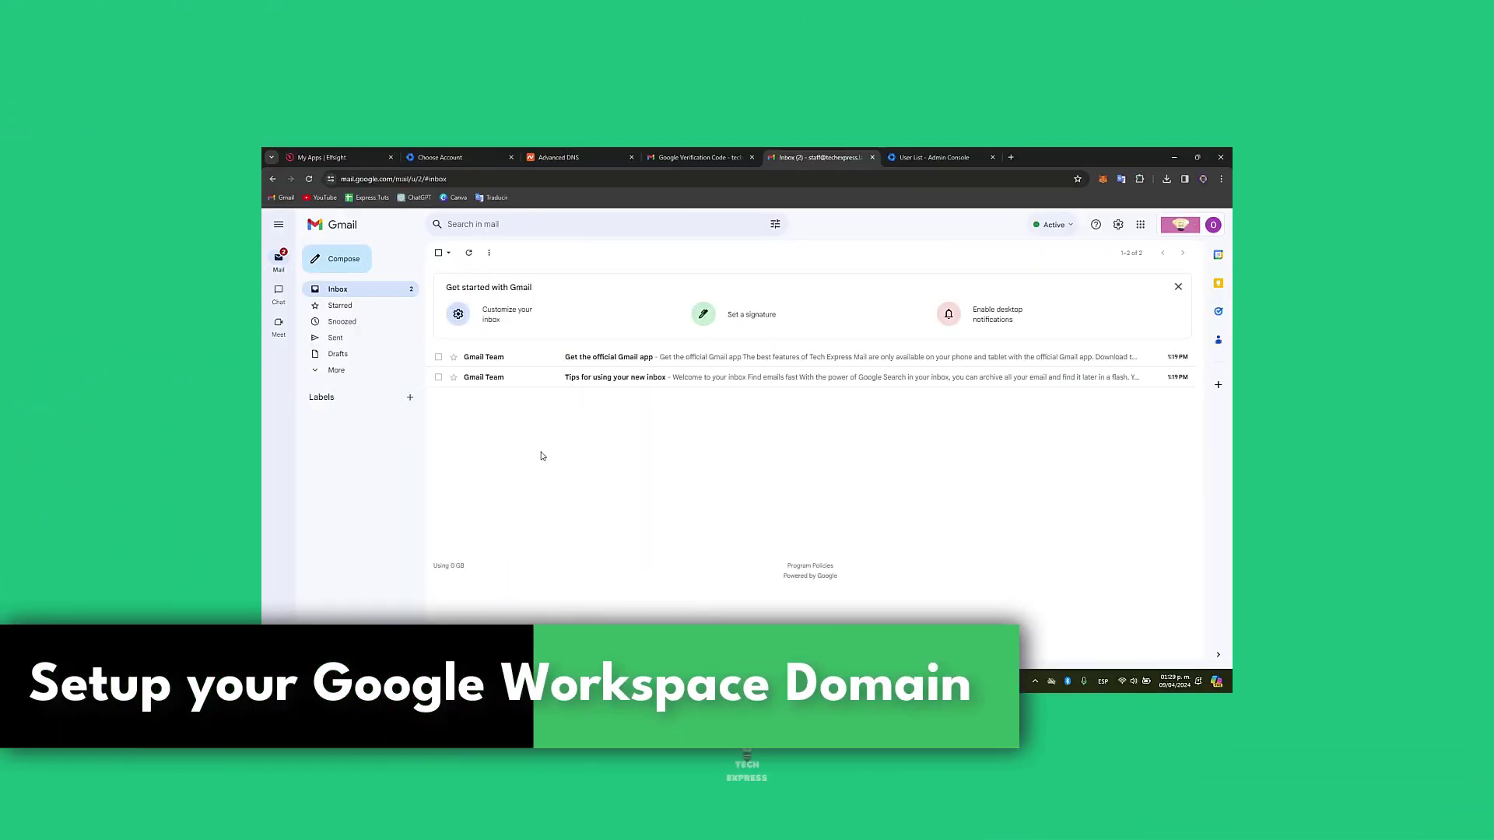
# Step: Check the Google verification code email, then return from the Users list to the Tech Express admin home
pyautogui.click(726, 158)
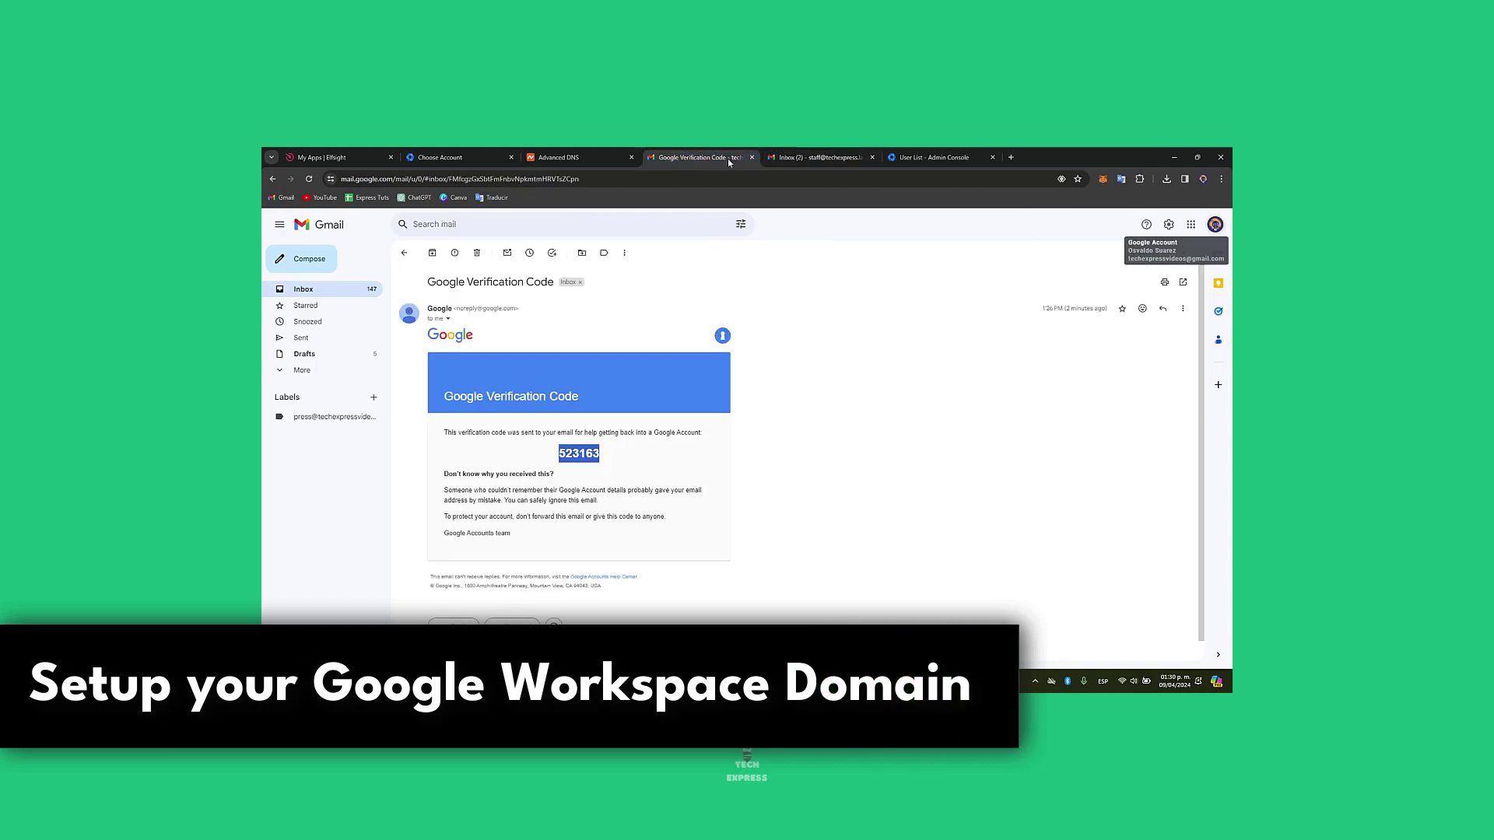
pyautogui.click(959, 156)
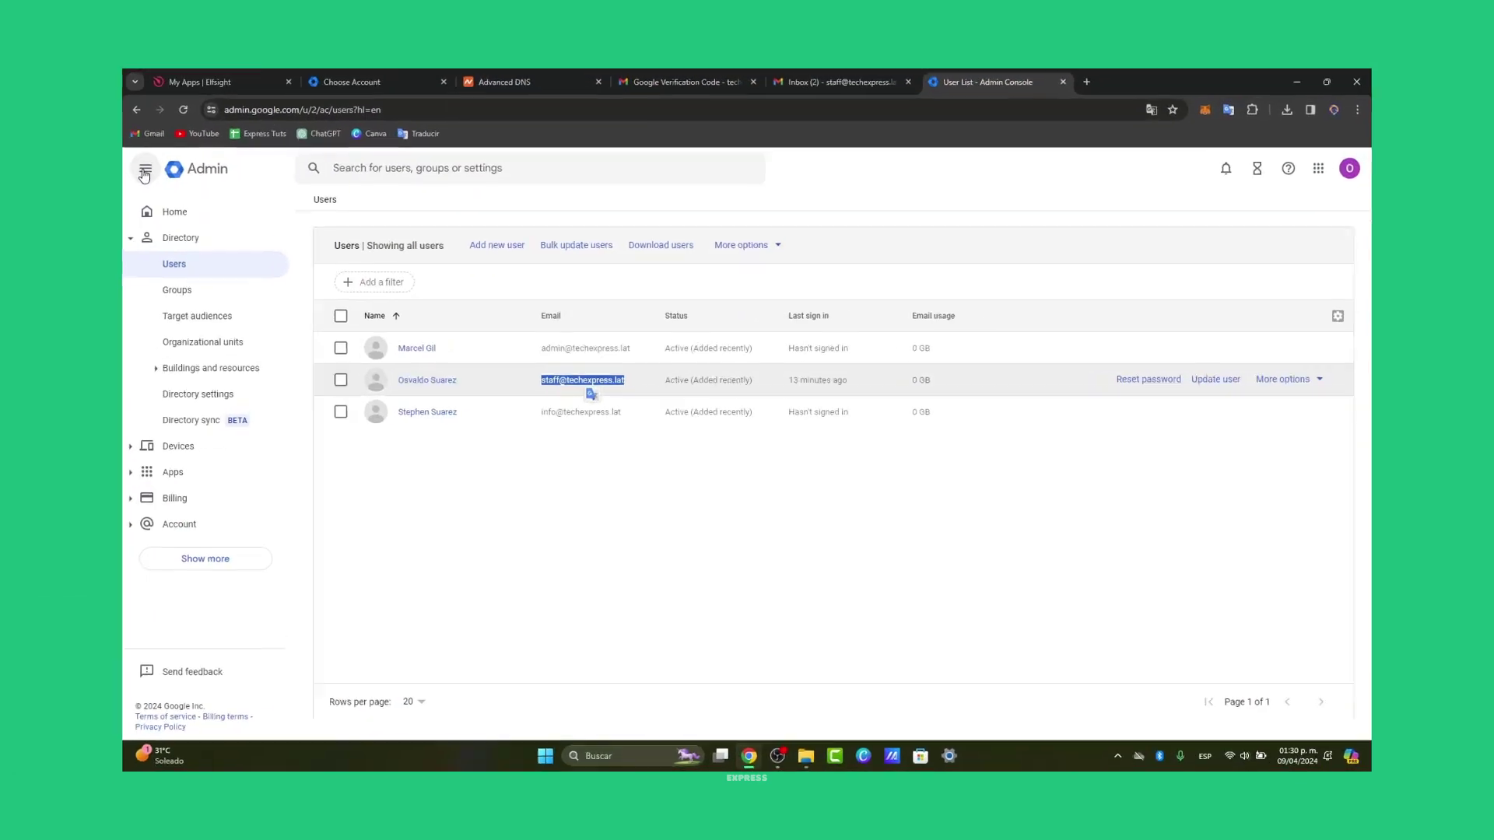
pyautogui.click(280, 225)
pyautogui.click(279, 225)
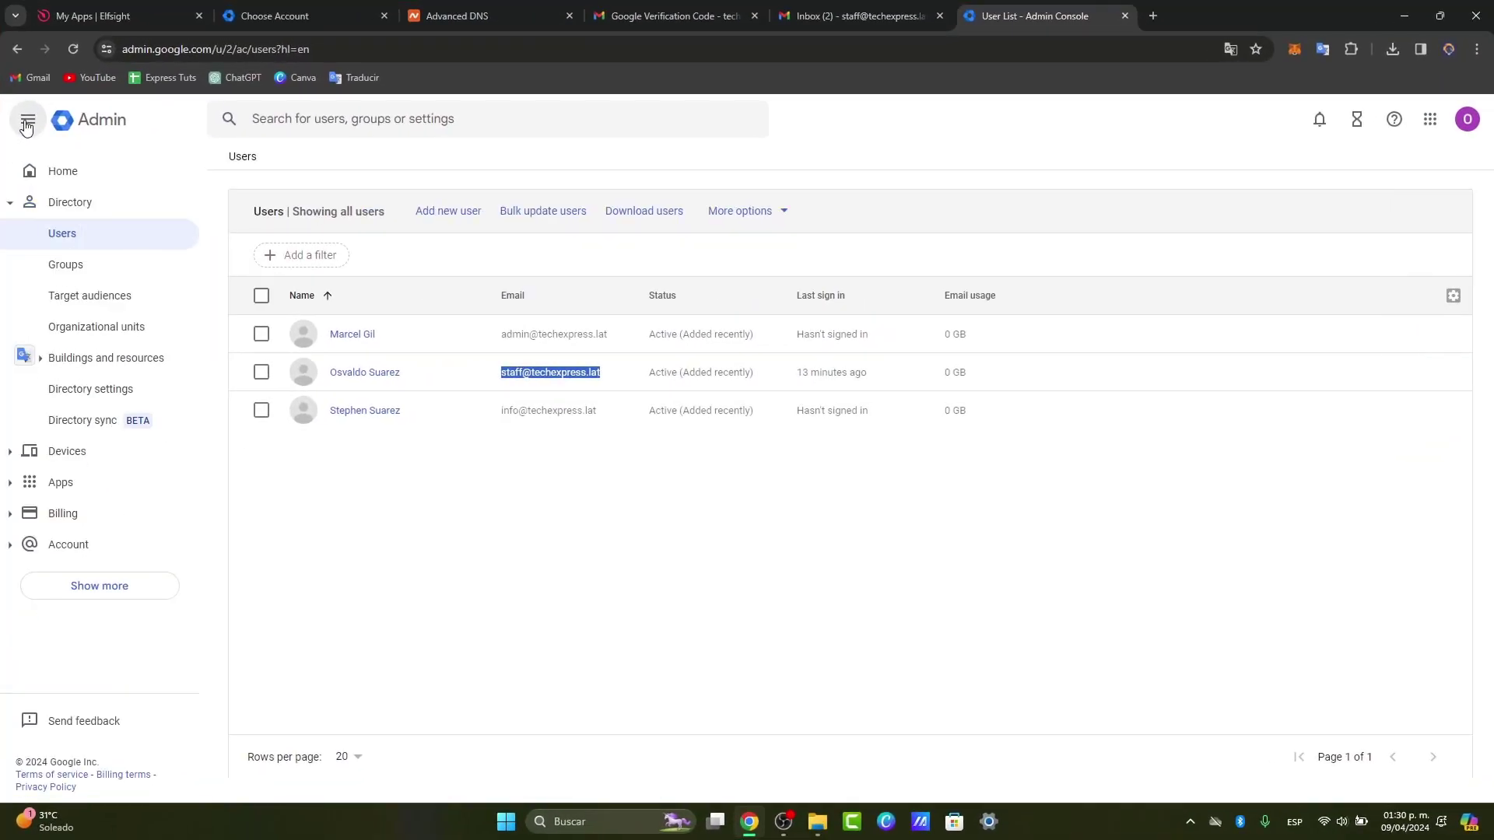
pyautogui.click(119, 174)
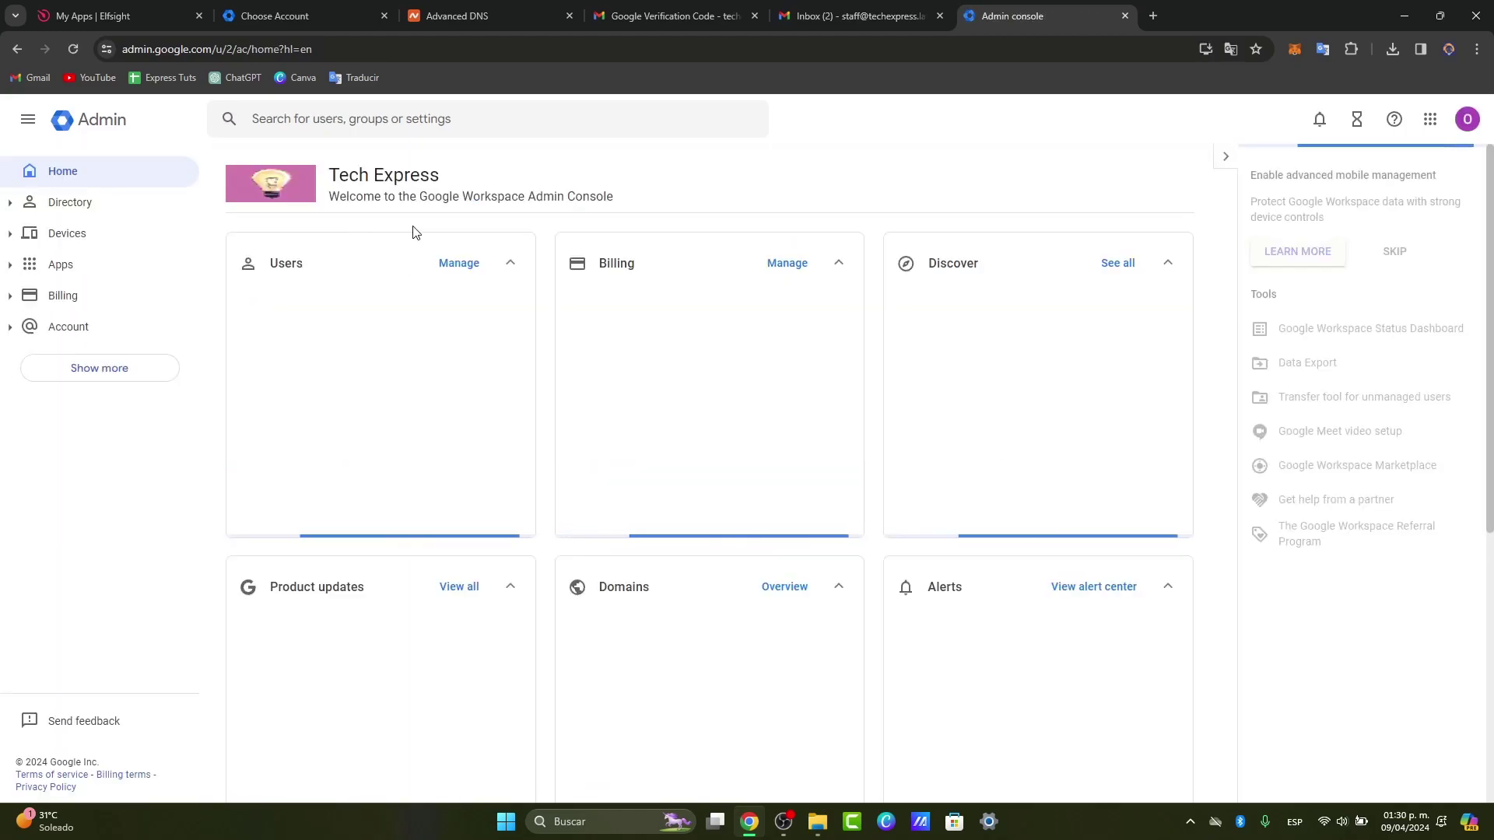
# Step: Start adding a secondary domain, then bring up Chrome's taskbar menu for a new incognito window
pyautogui.click(1128, 334)
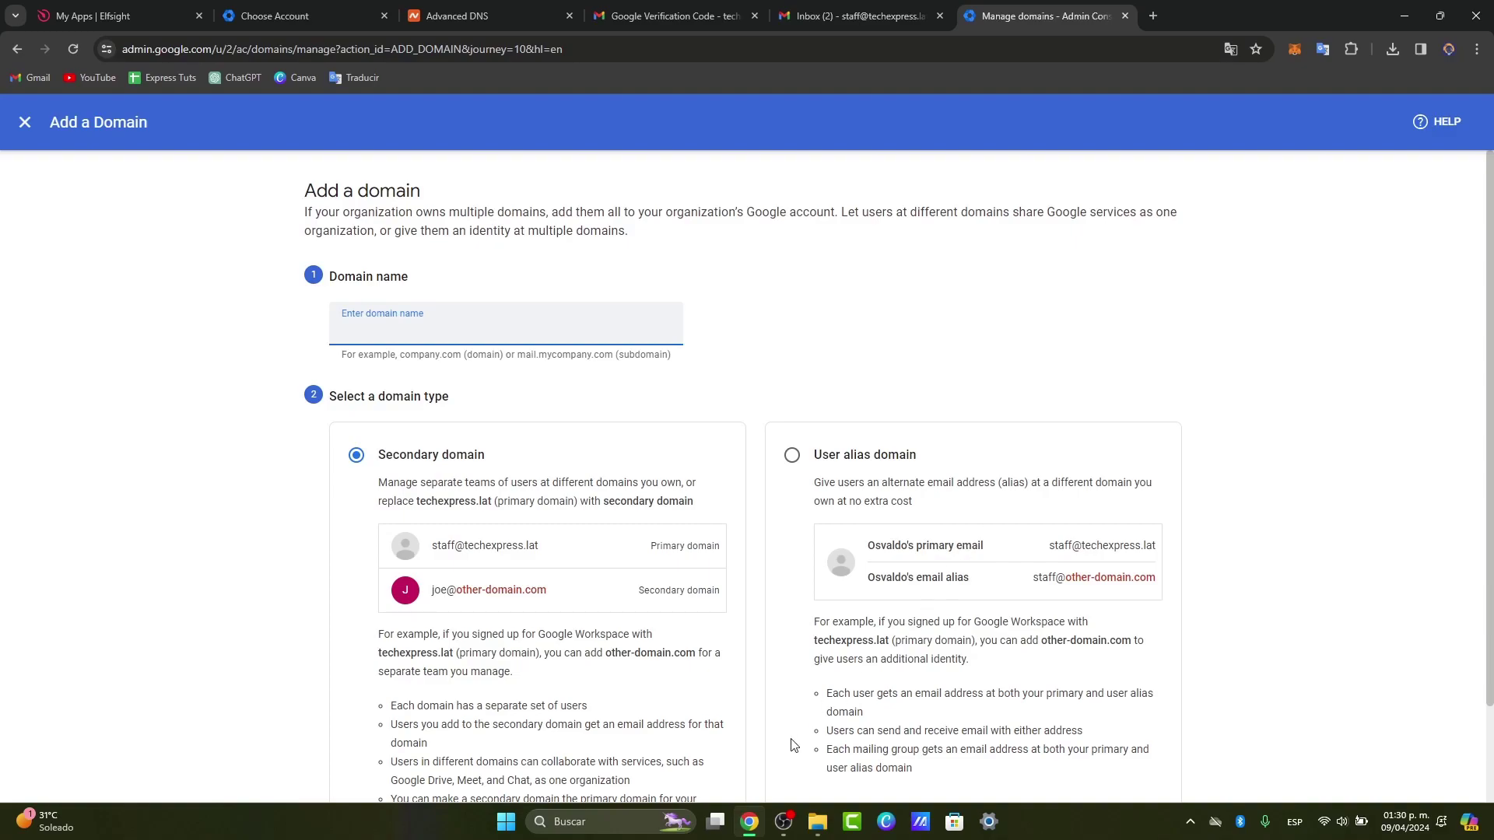
pyautogui.rightClick(750, 821)
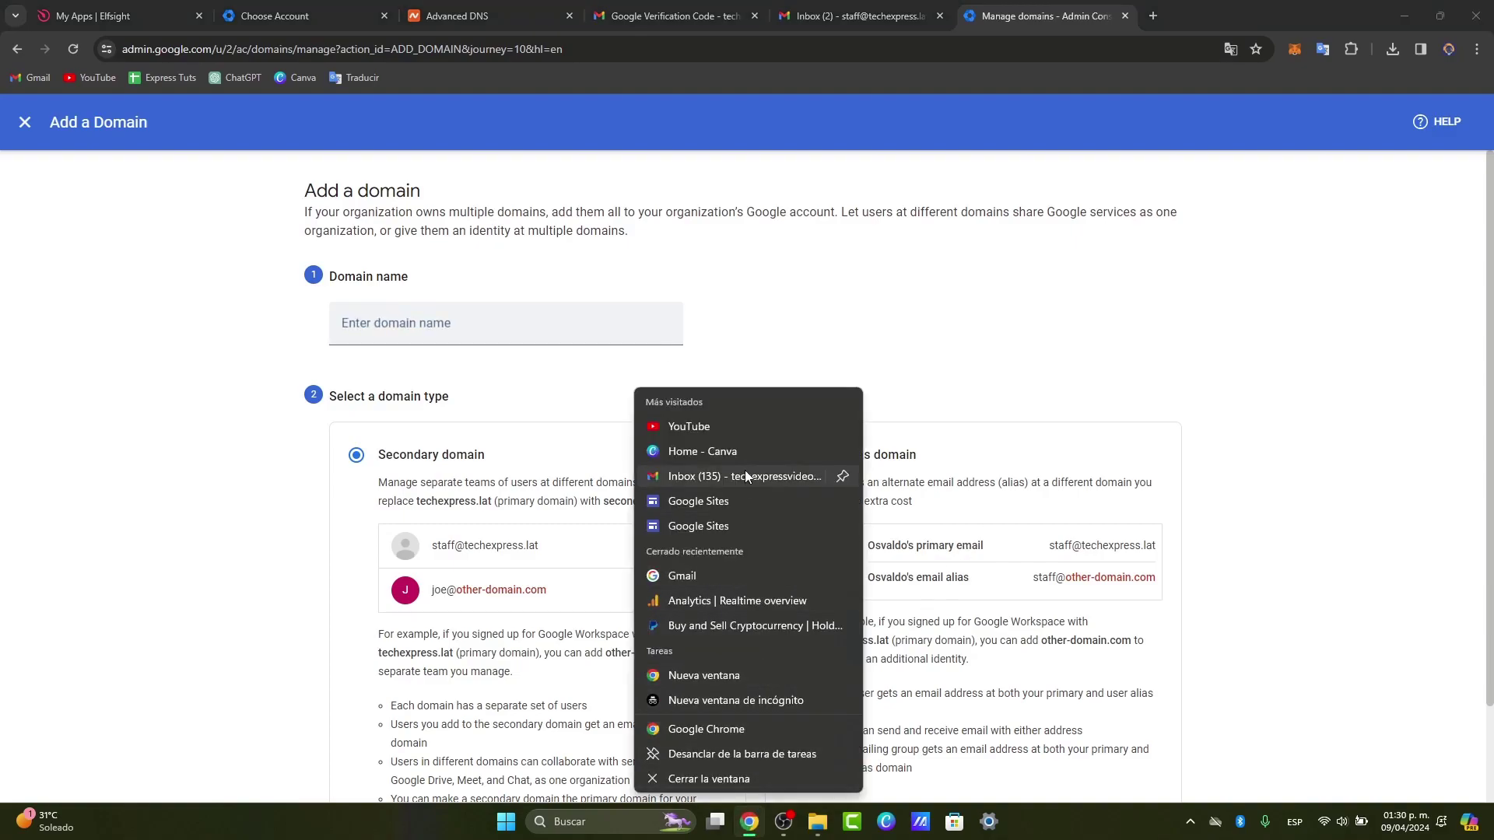
# Step: In a new incognito window, search for Google Workspace and start its sign-up
pyautogui.click(746, 701)
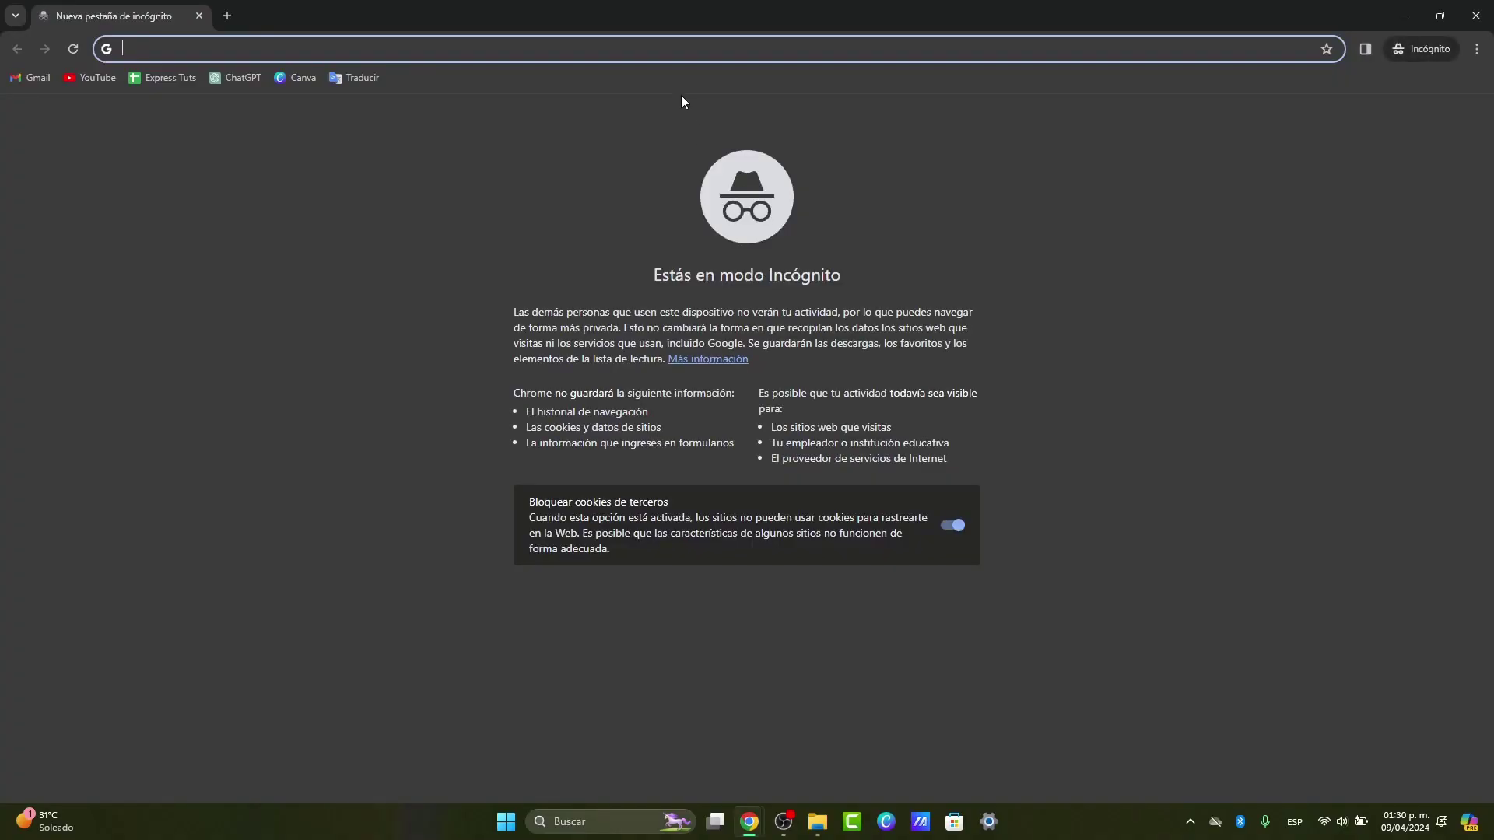
pyautogui.write('w')
pyautogui.press('BackSpace')
pyautogui.press('BackSpace')
pyautogui.write('google ')
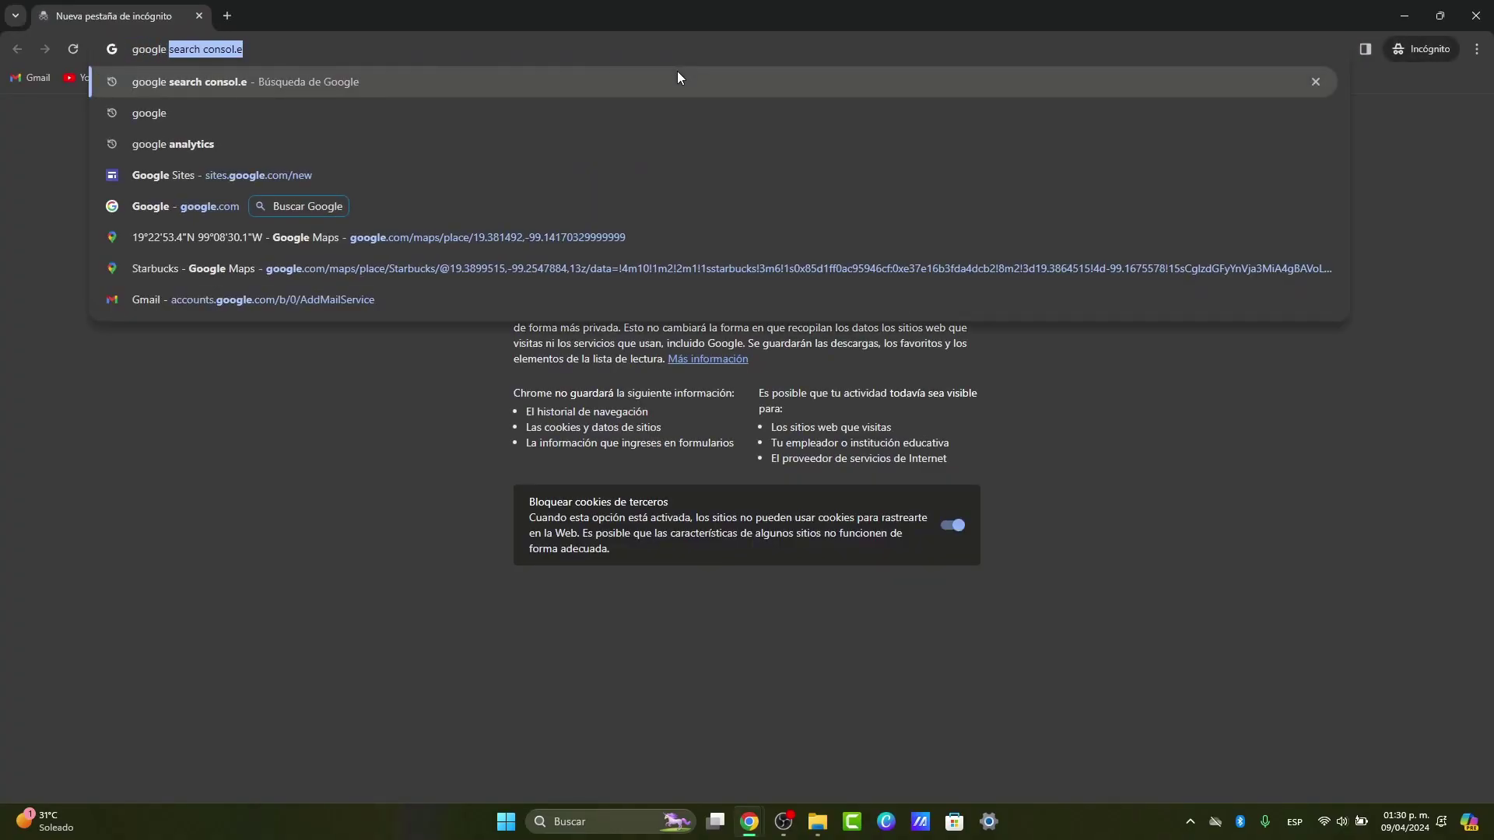
pyautogui.write('sworkspace')
pyautogui.press('Return')
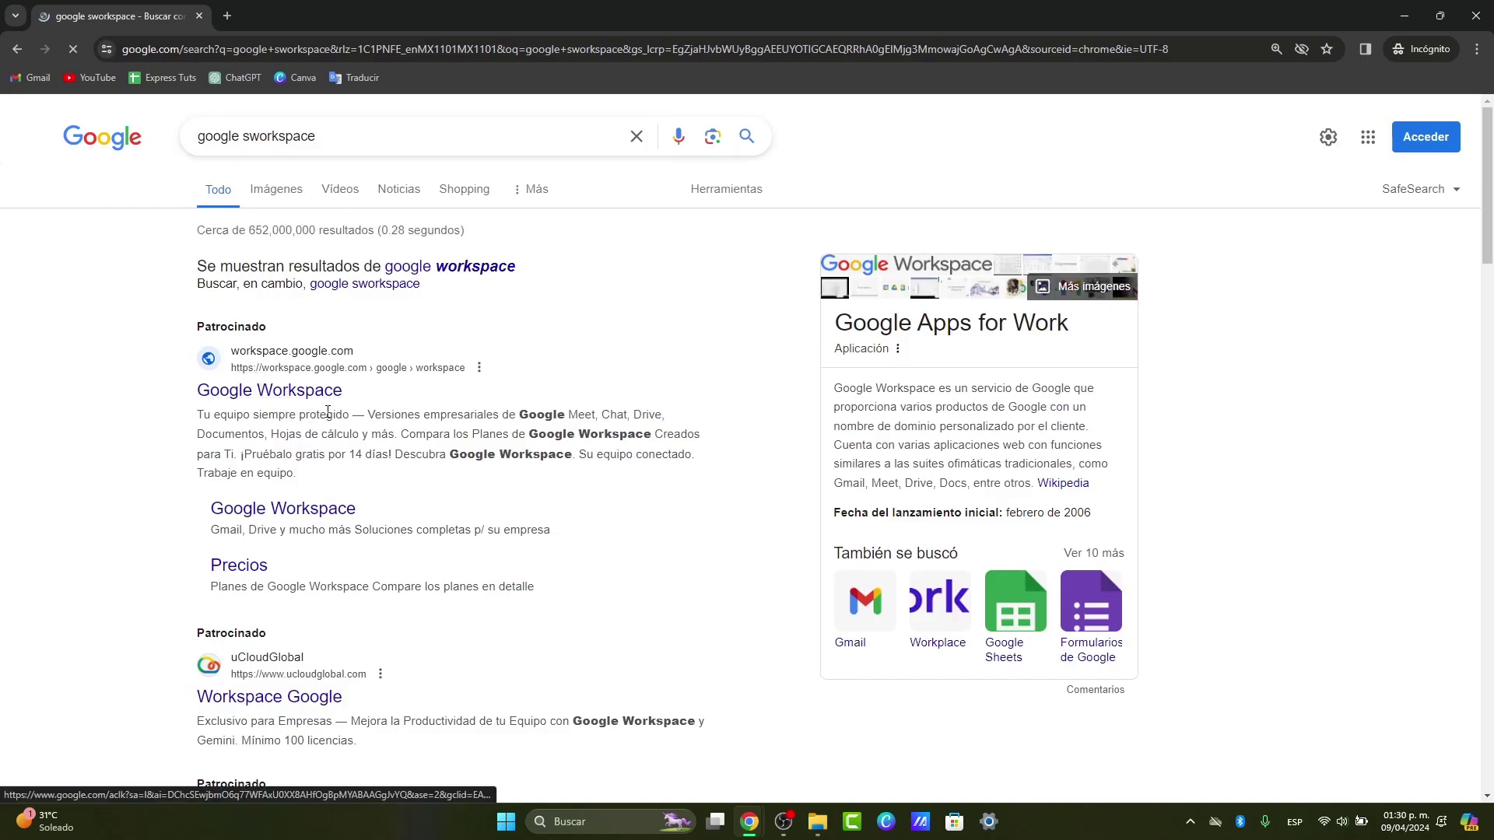
pyautogui.click(289, 396)
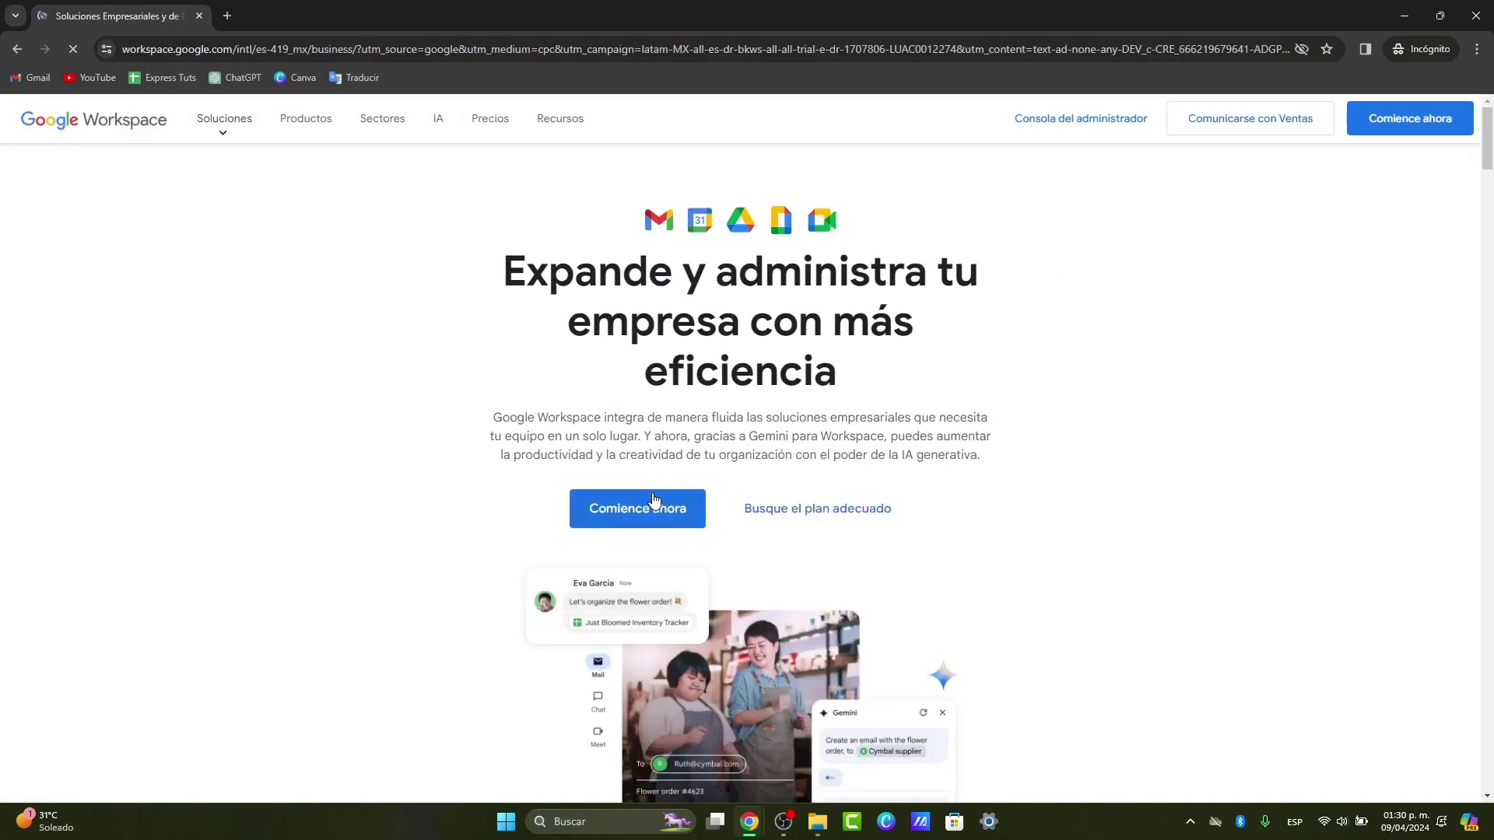
pyautogui.click(643, 511)
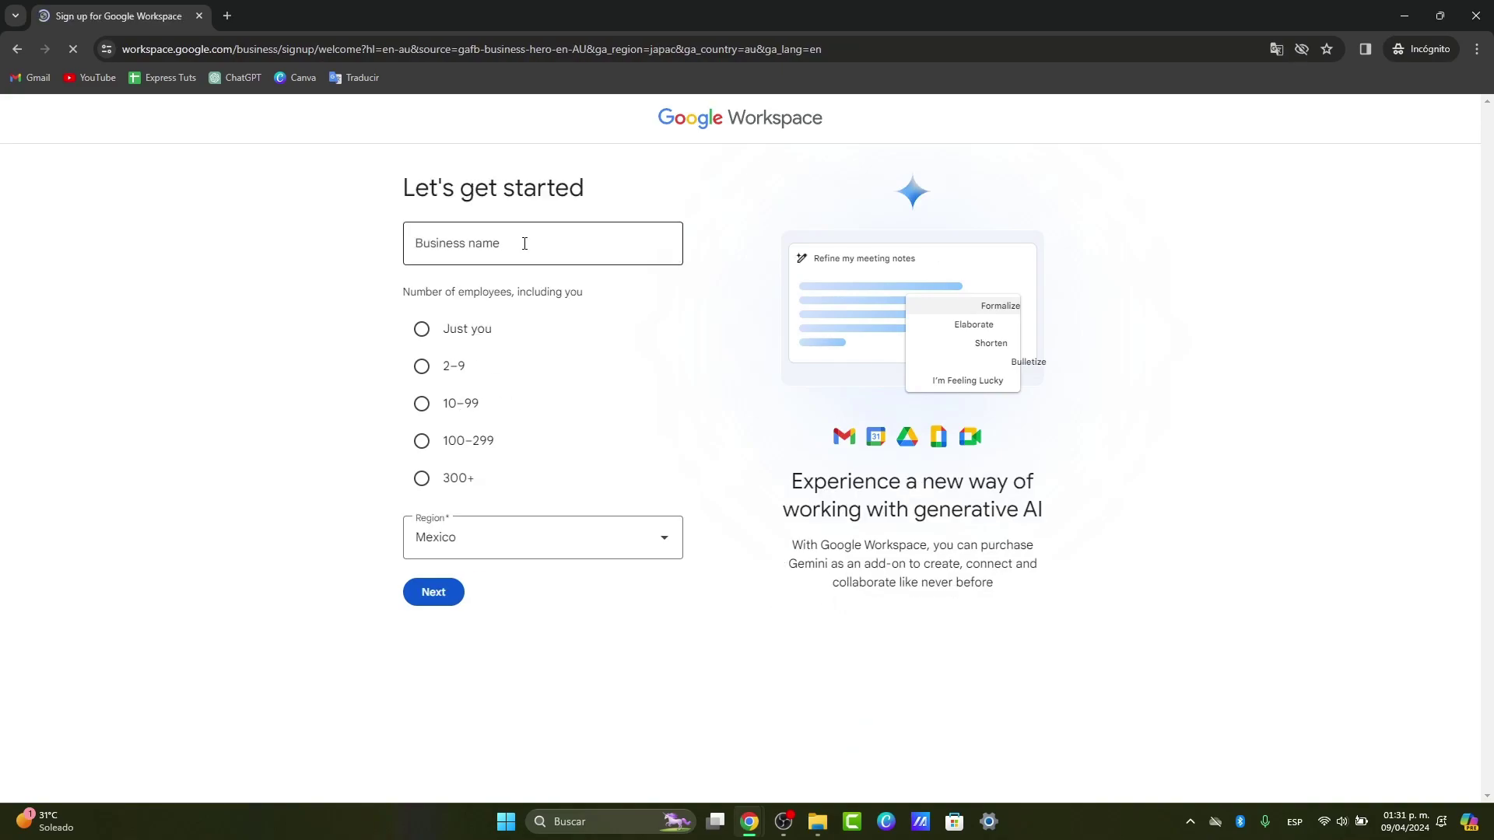
# Step: Enter business name Tech Express, pick the employee range, keep region Mexico, and begin the contact email
pyautogui.click(525, 243)
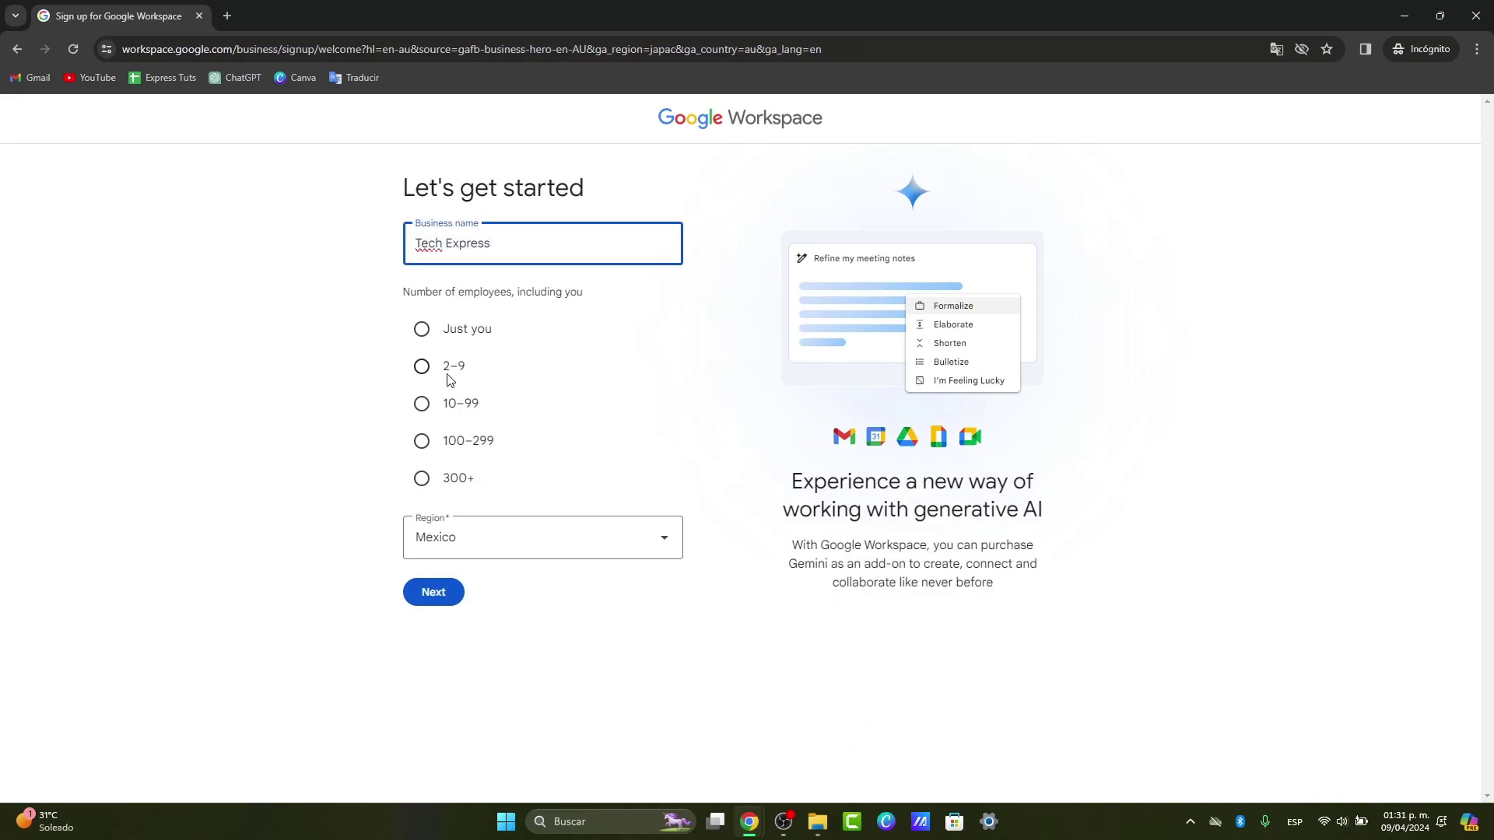
pyautogui.click(434, 405)
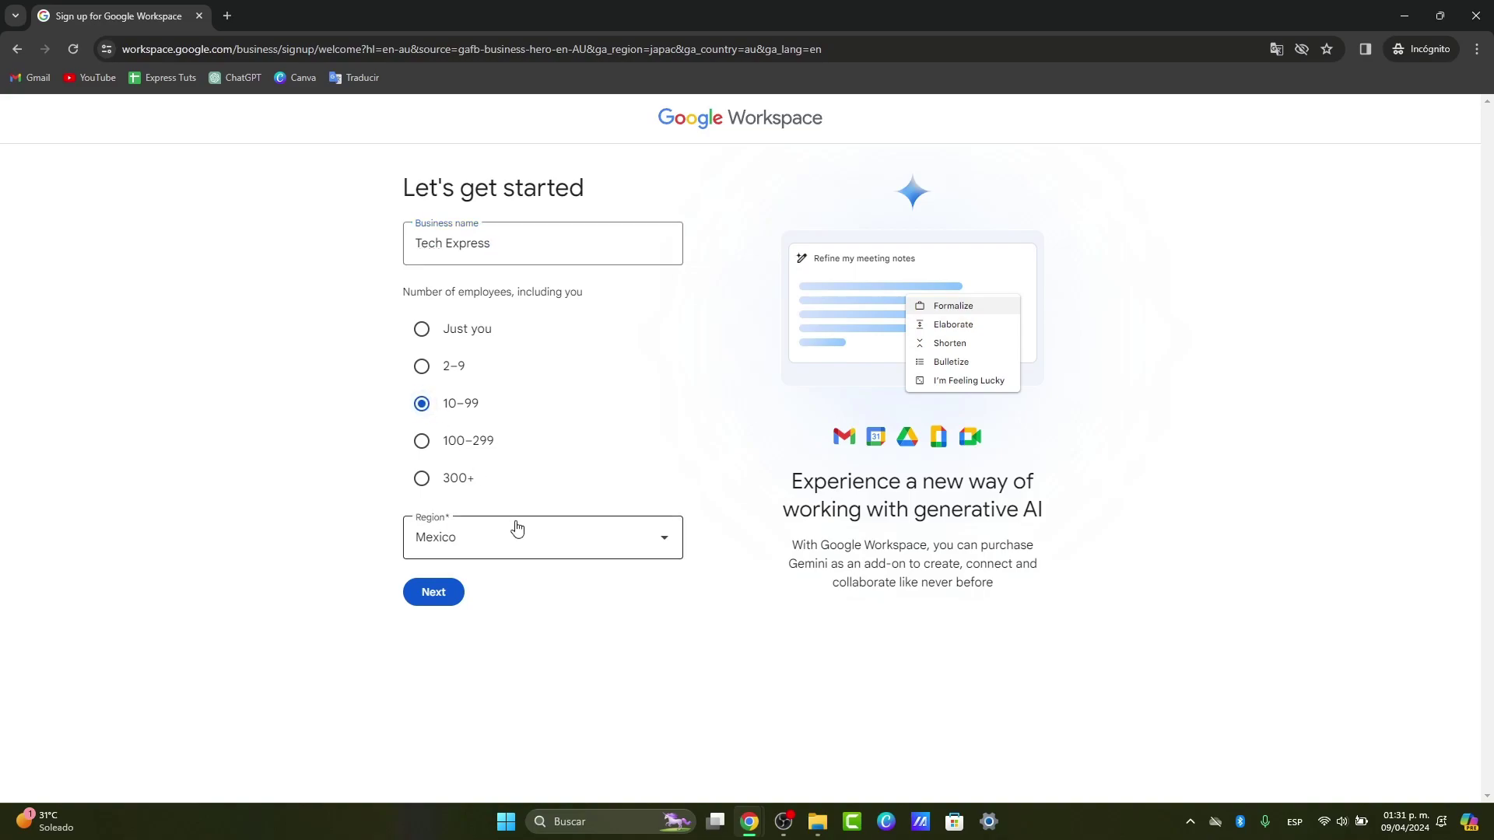
pyautogui.click(427, 328)
pyautogui.click(528, 551)
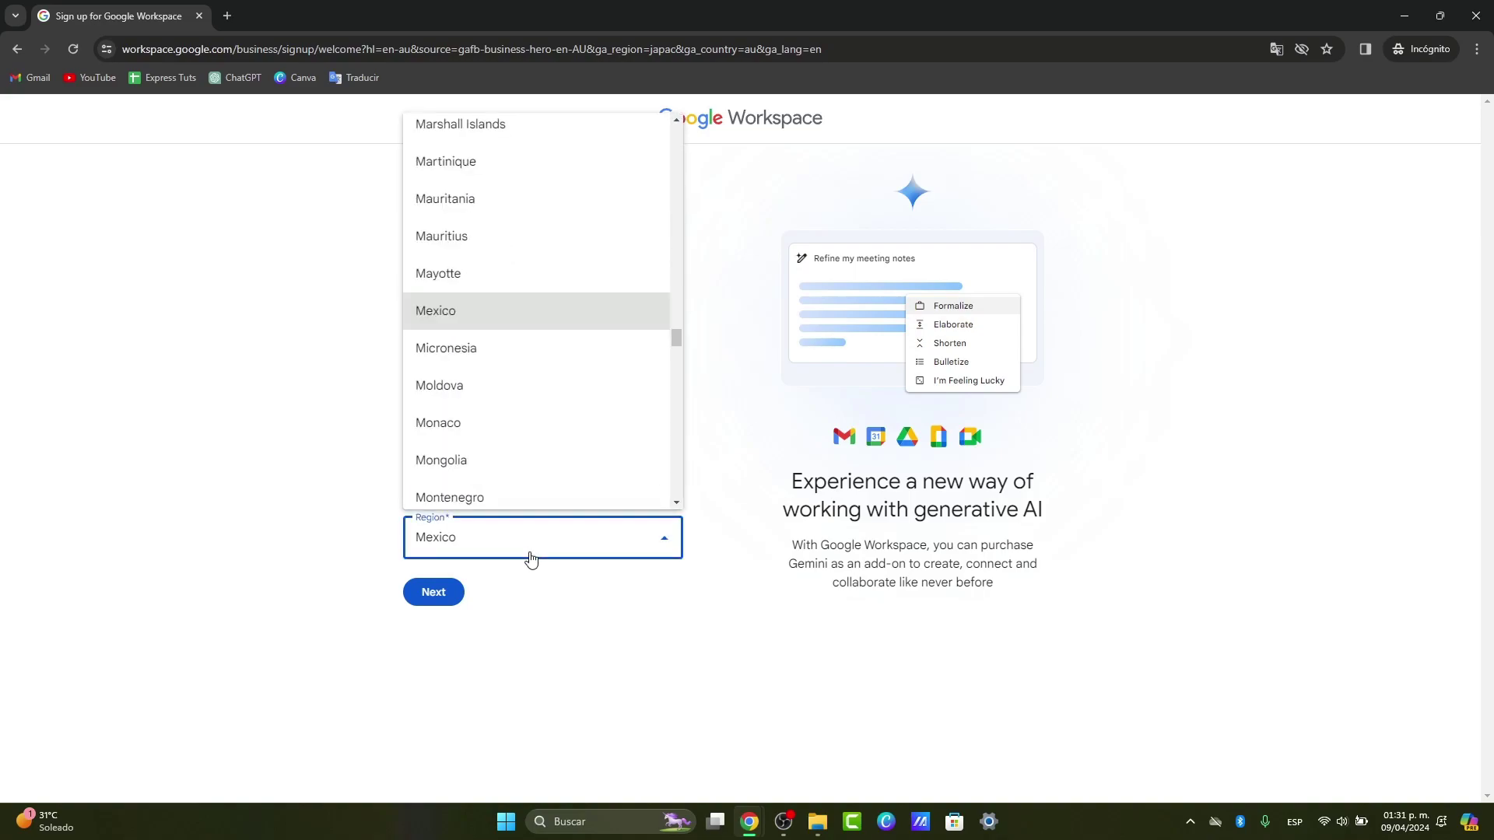
pyautogui.click(435, 598)
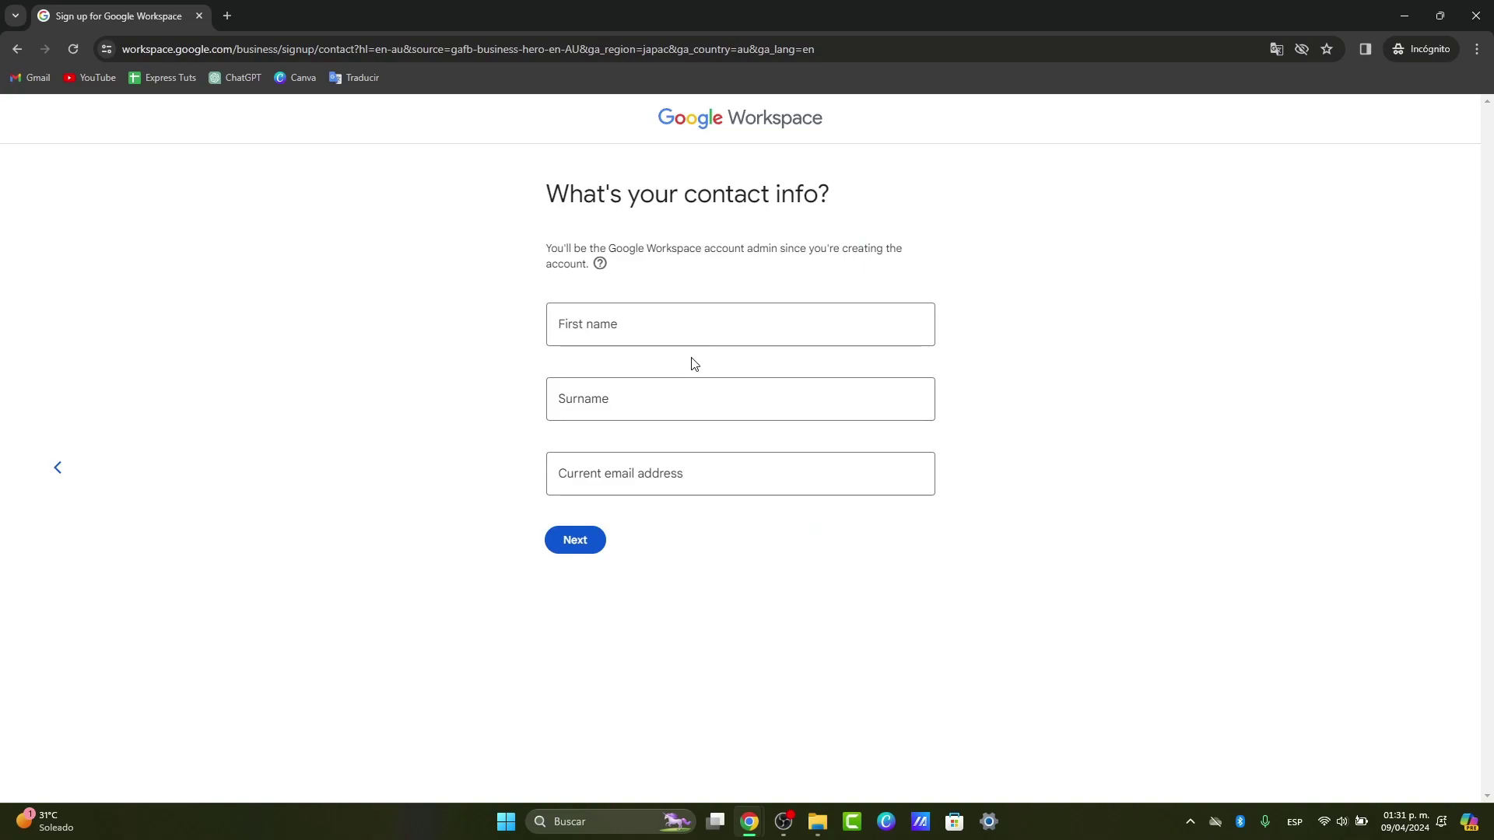
pyautogui.click(732, 480)
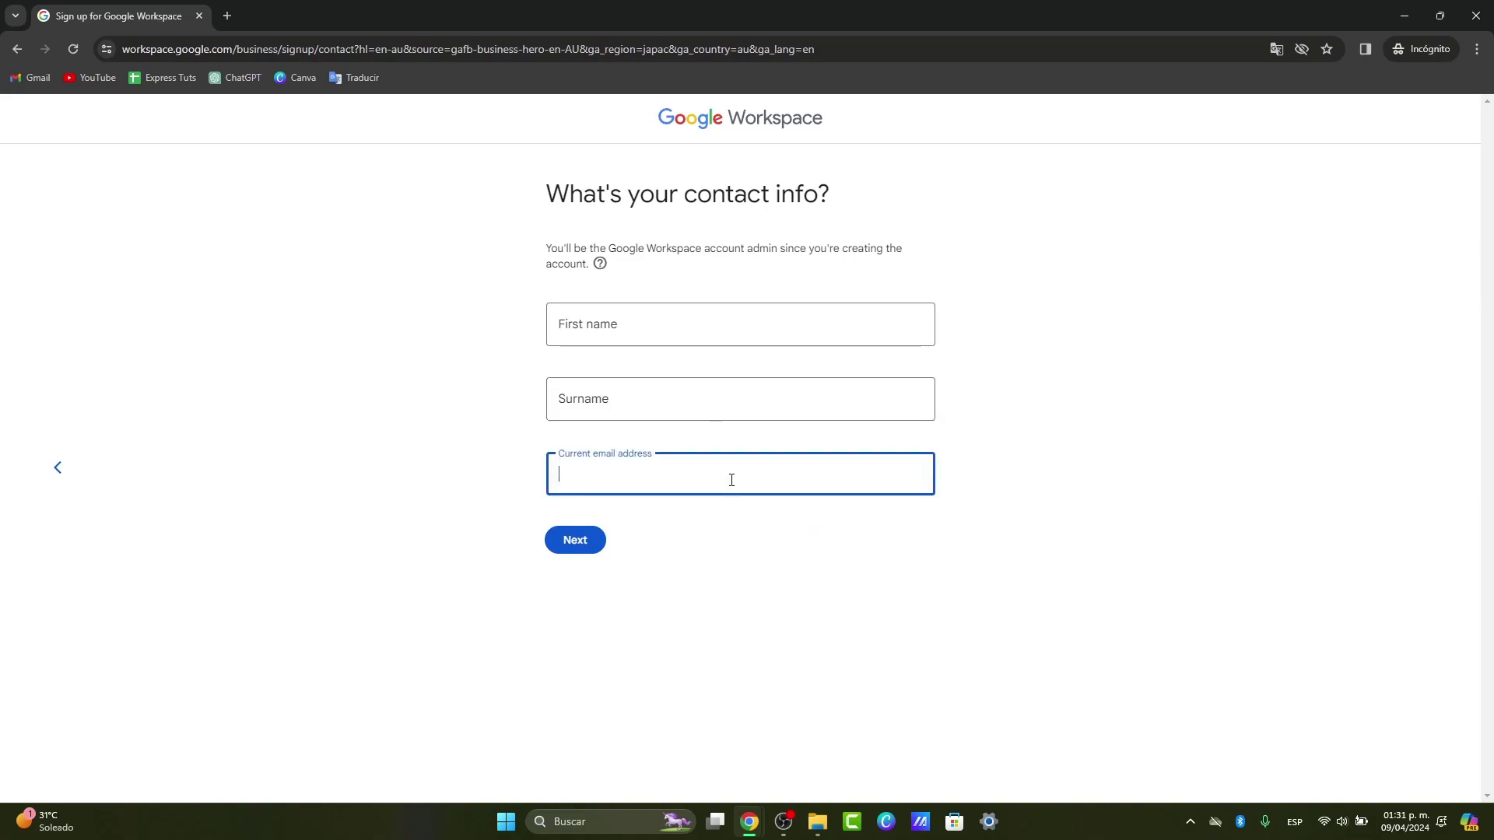
pyautogui.write('tec')
pyautogui.write('h')
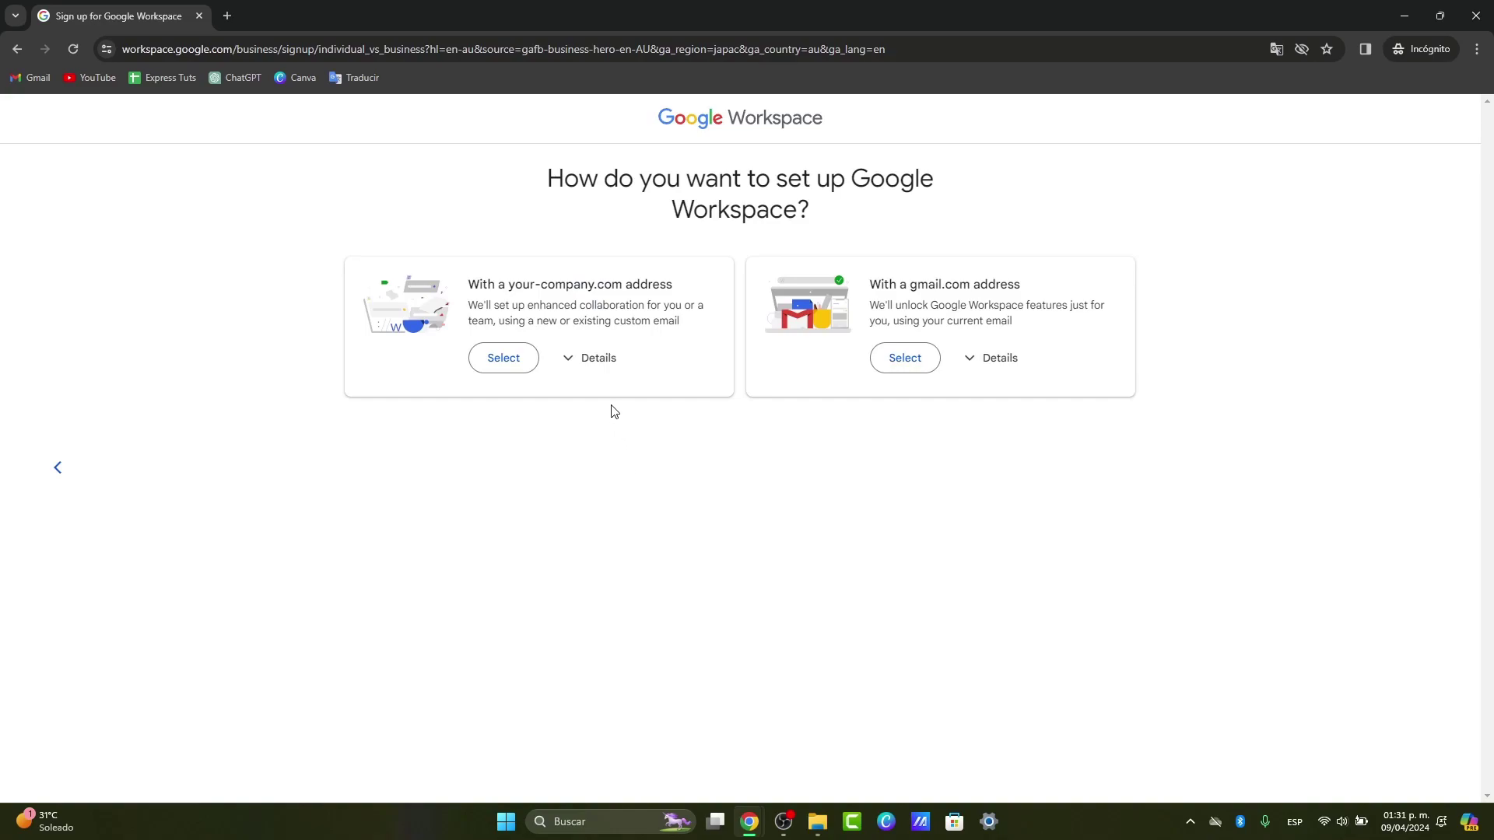
# Step: Choose setup with a gmail.com address and sign in with the Google account
pyautogui.click(903, 358)
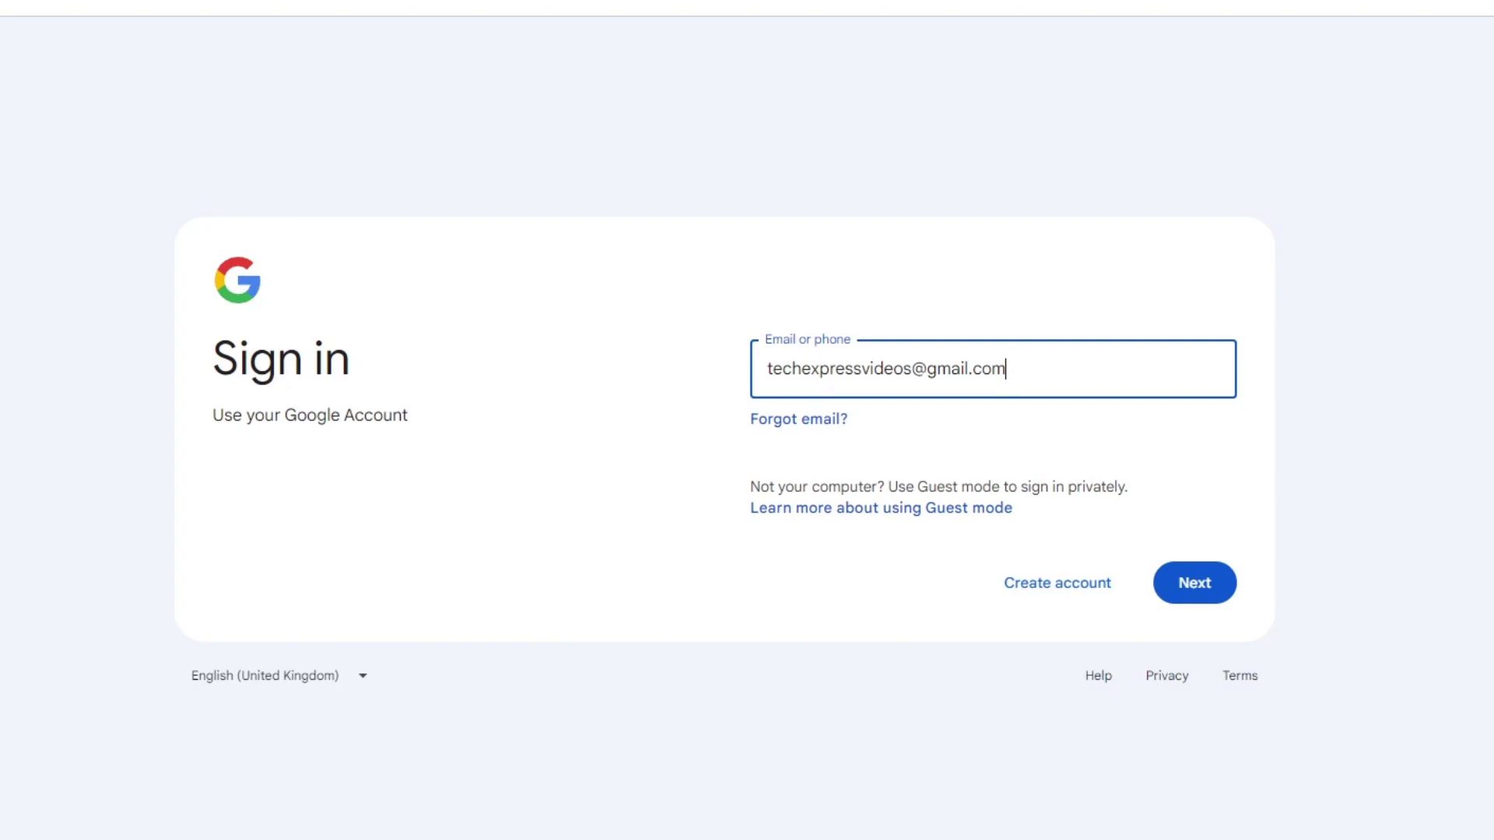
pyautogui.click(610, 793)
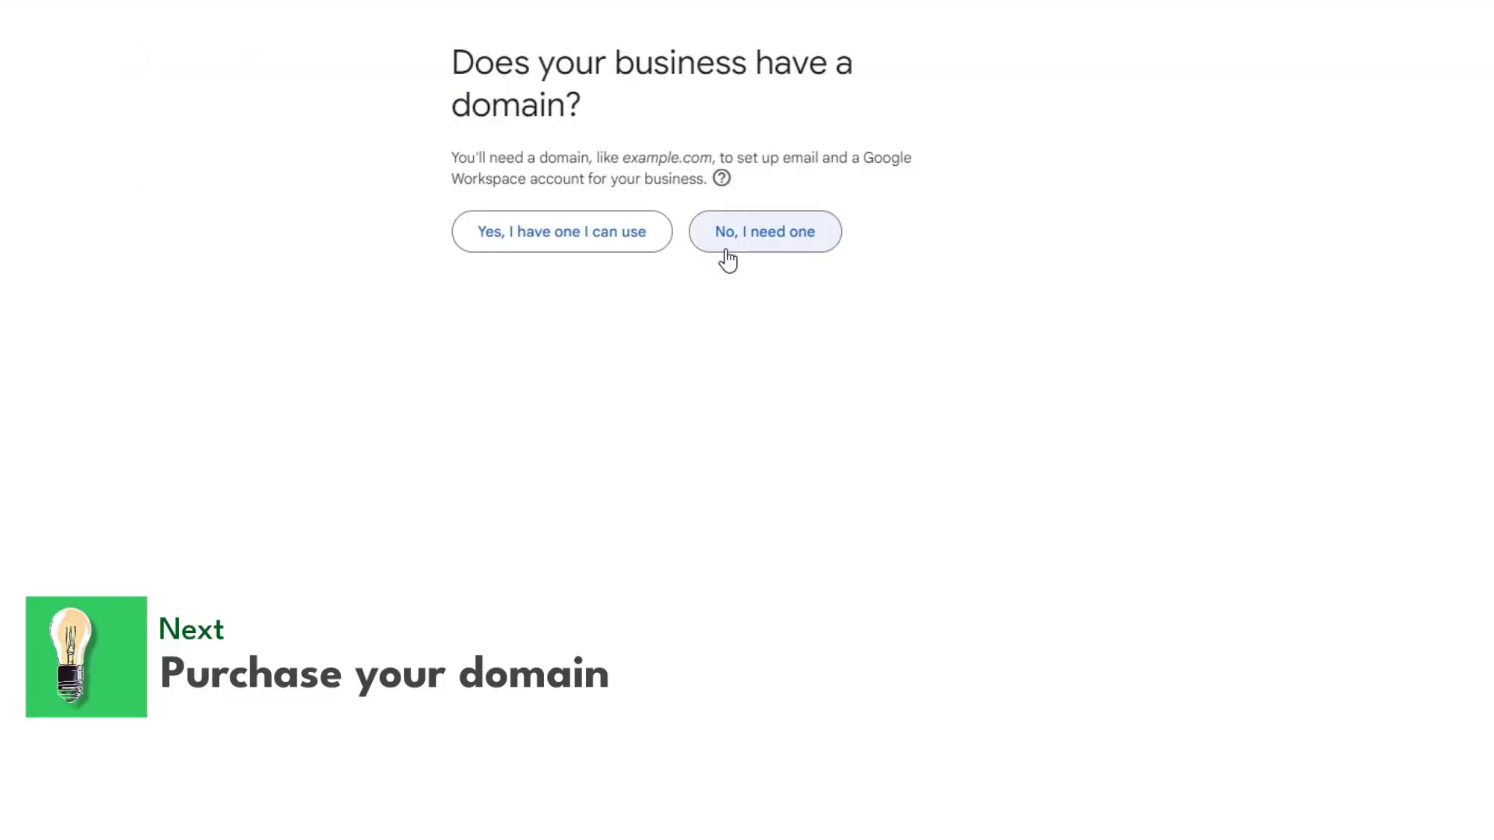
# Step: Indicate a new domain is needed and search for domains matching 'whitestar'
pyautogui.click(725, 251)
pyautogui.click(705, 260)
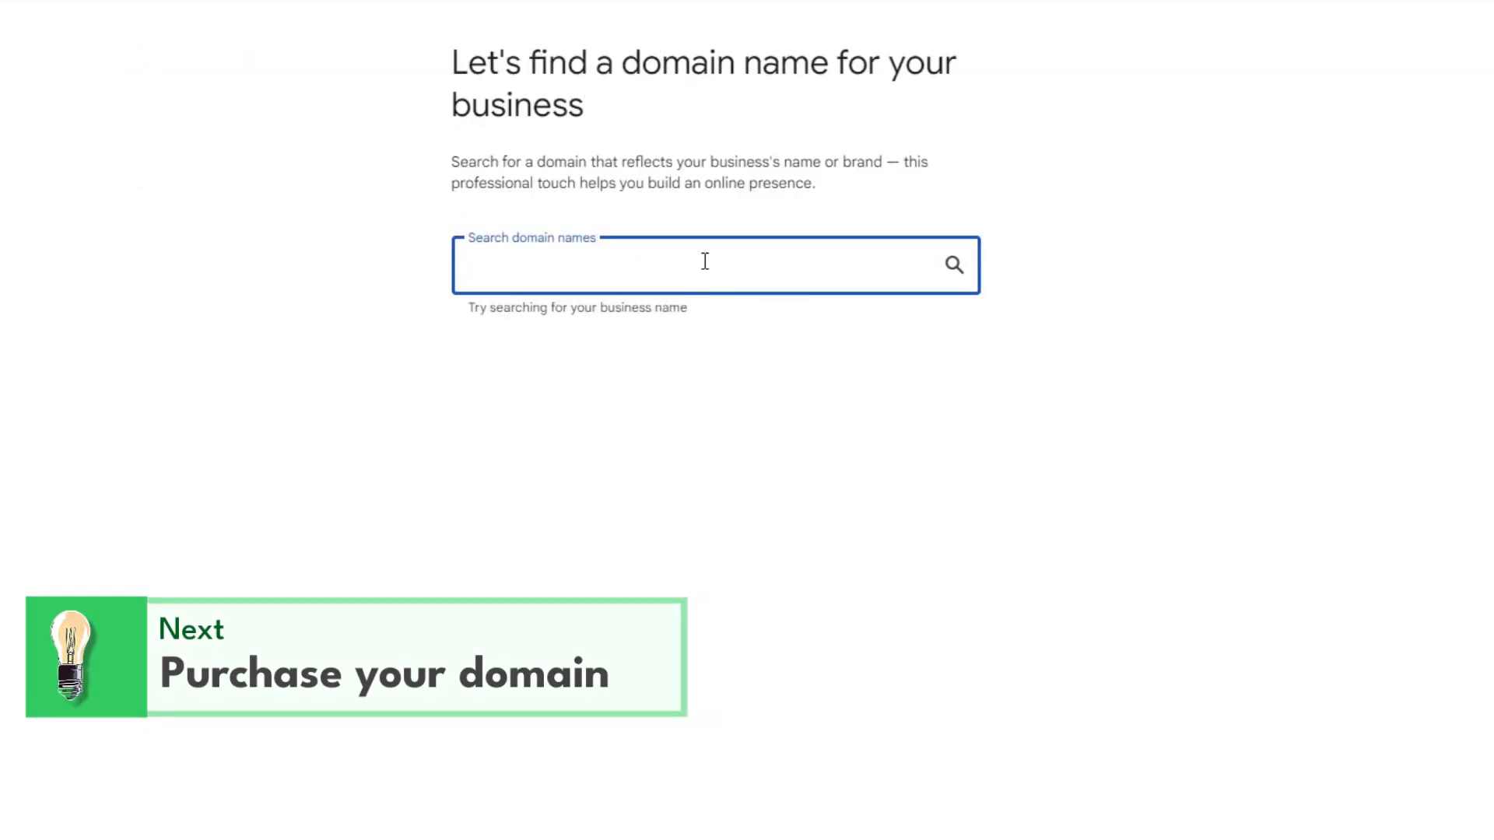
pyautogui.write('whitestar')
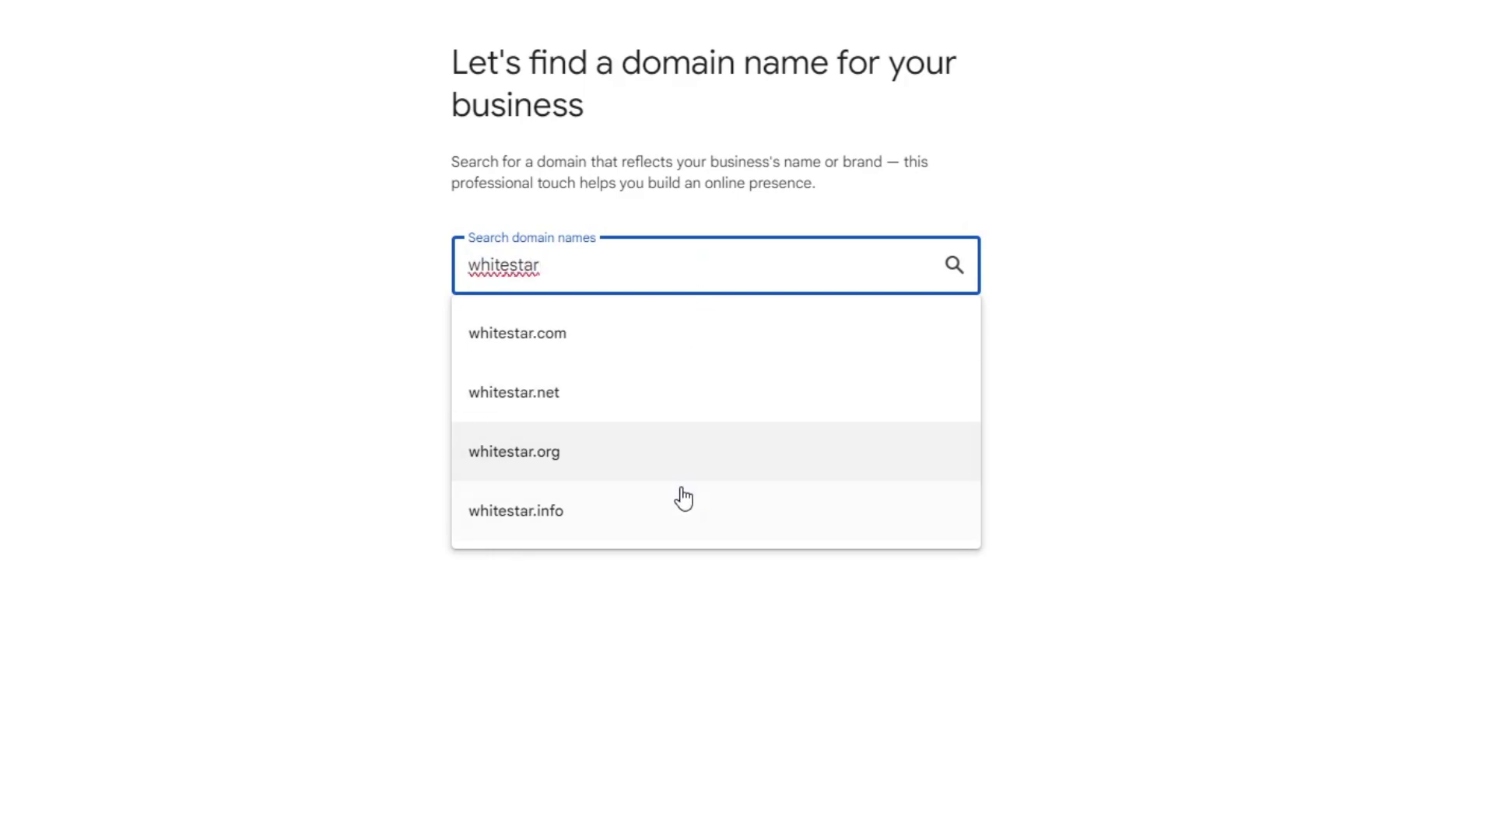
pyautogui.click(951, 268)
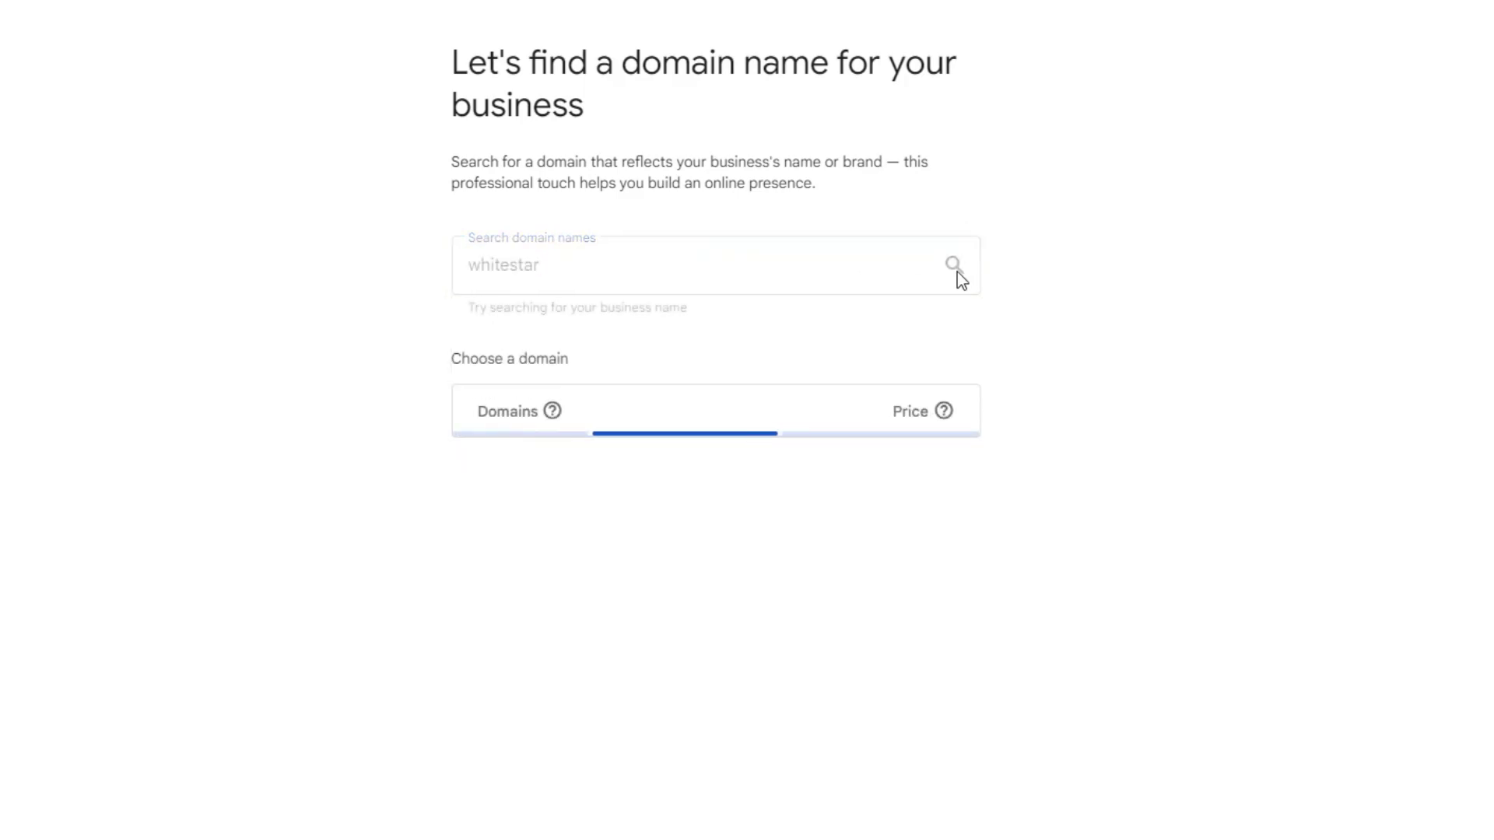
# Step: Review how the domain is used and accept whitestar.xyz at $220.00 MXN/year
pyautogui.scroll(-3, 802, 579)
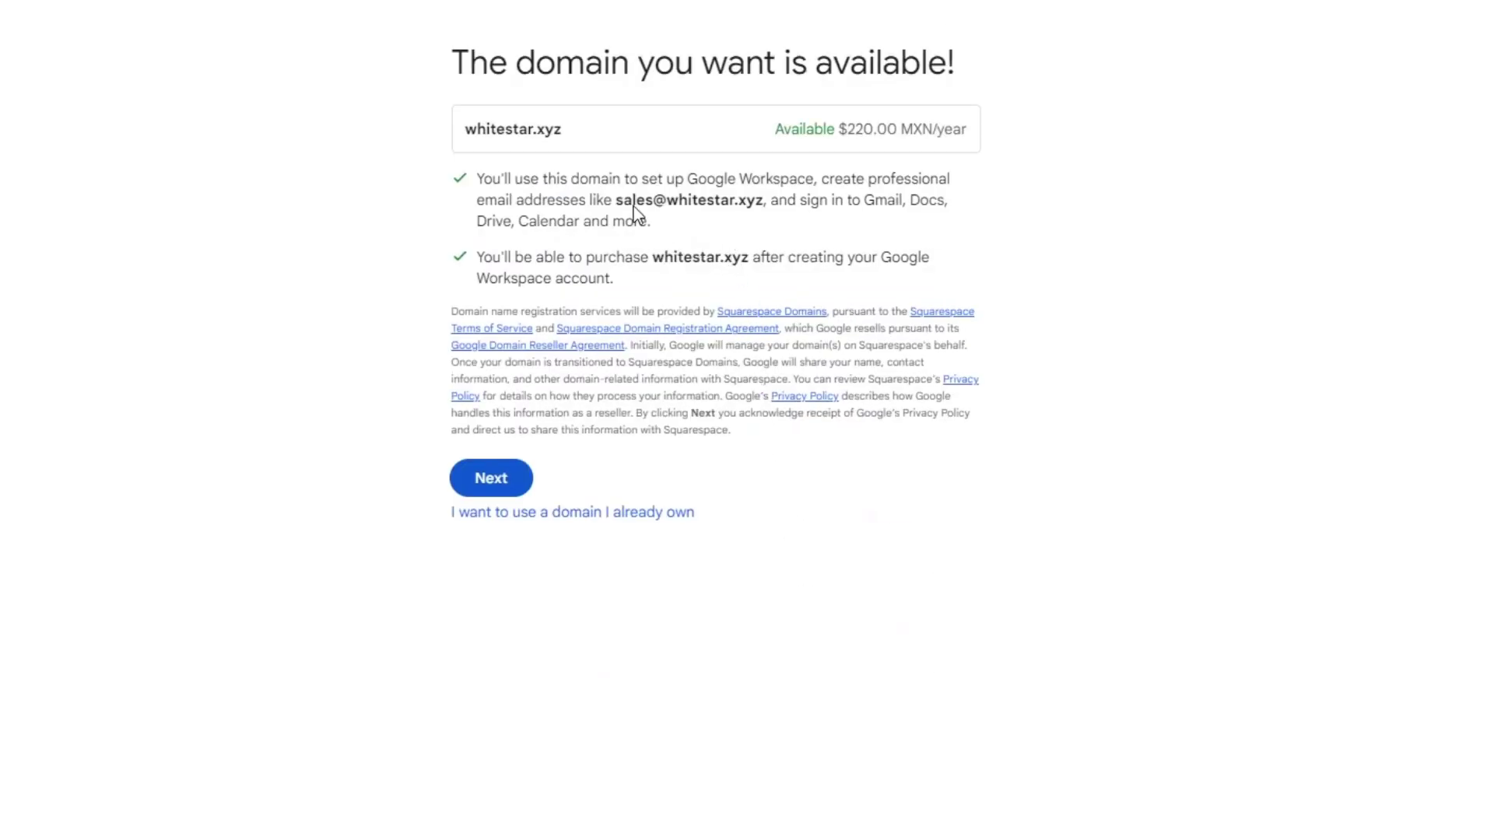
pyautogui.moveTo(588, 177); pyautogui.dragTo(926, 288)
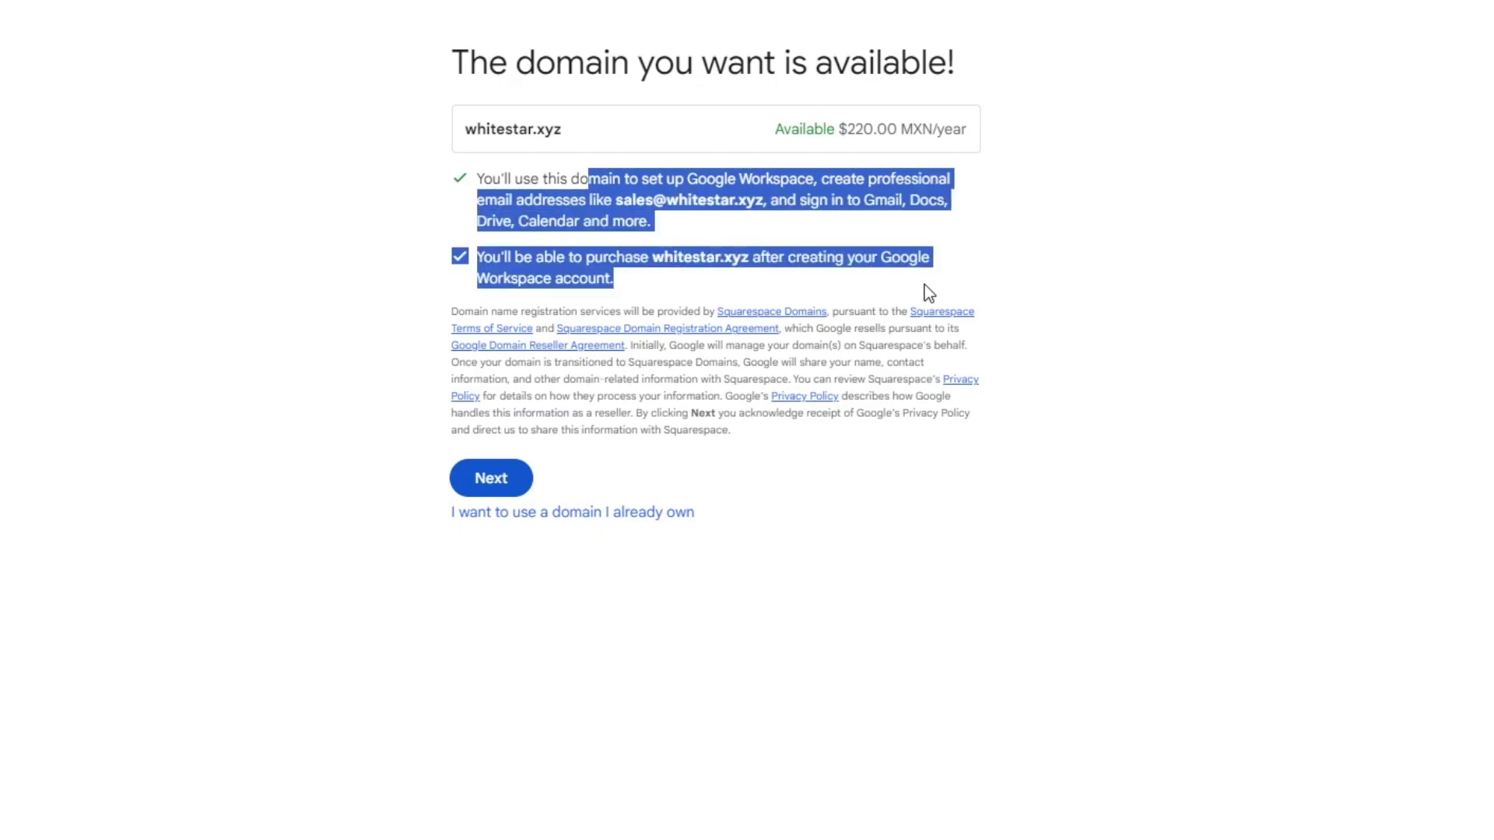
pyautogui.click(926, 288)
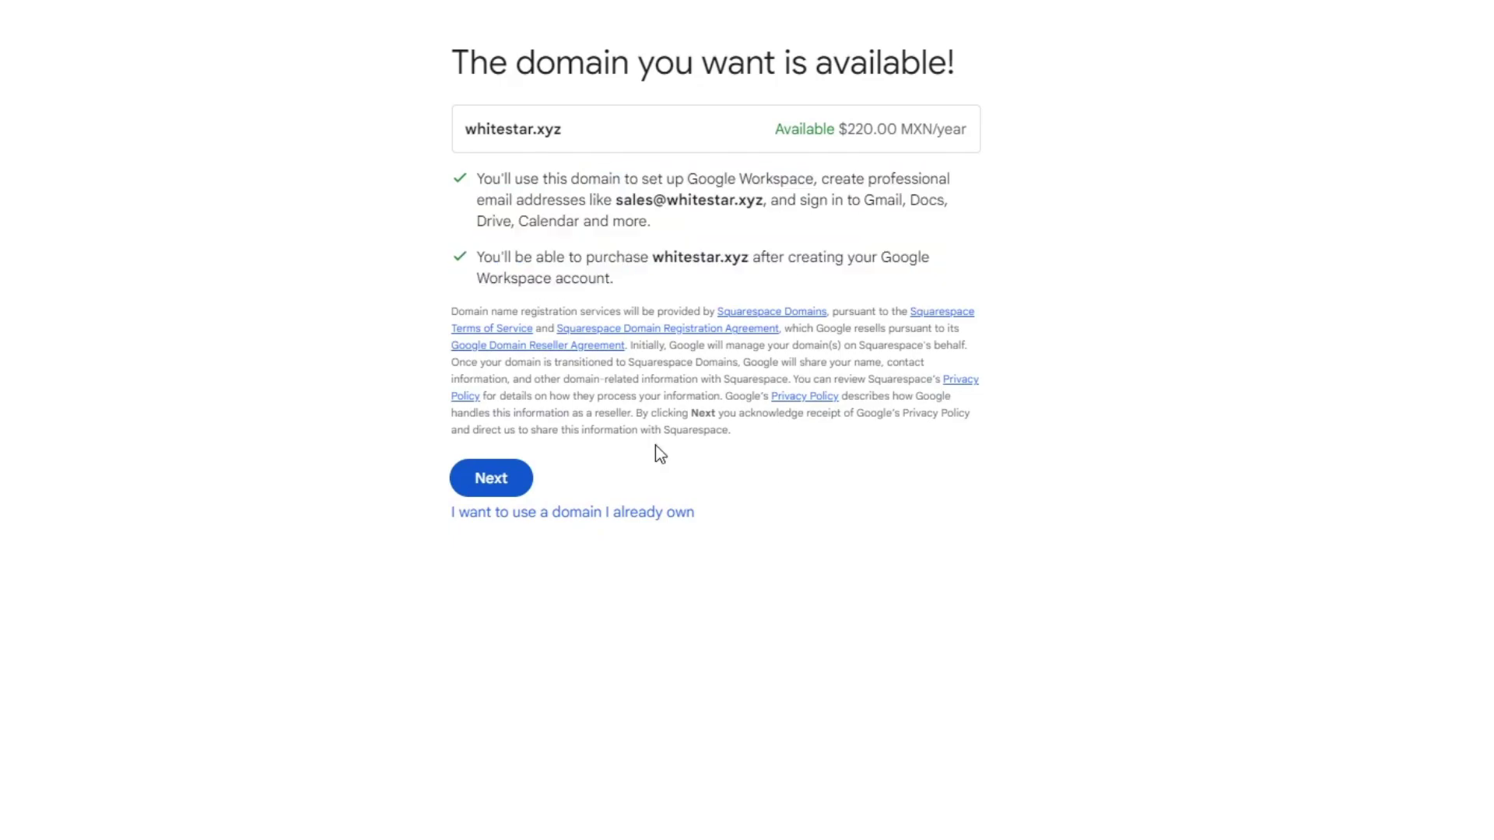
pyautogui.click(507, 488)
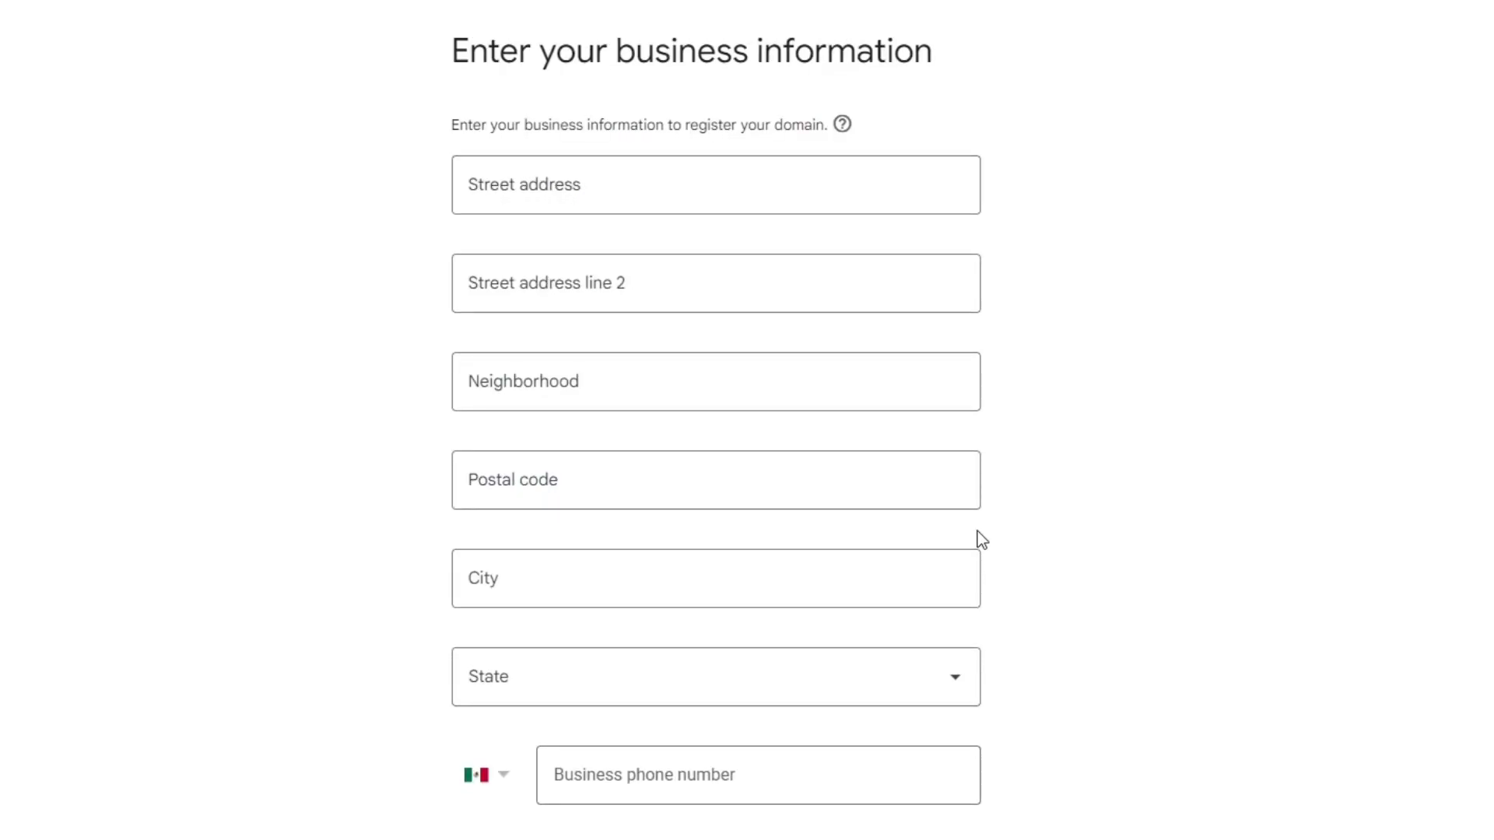
# Step: Begin the street address, then set the sign-in username 'admin' and an account password
pyautogui.click(693, 202)
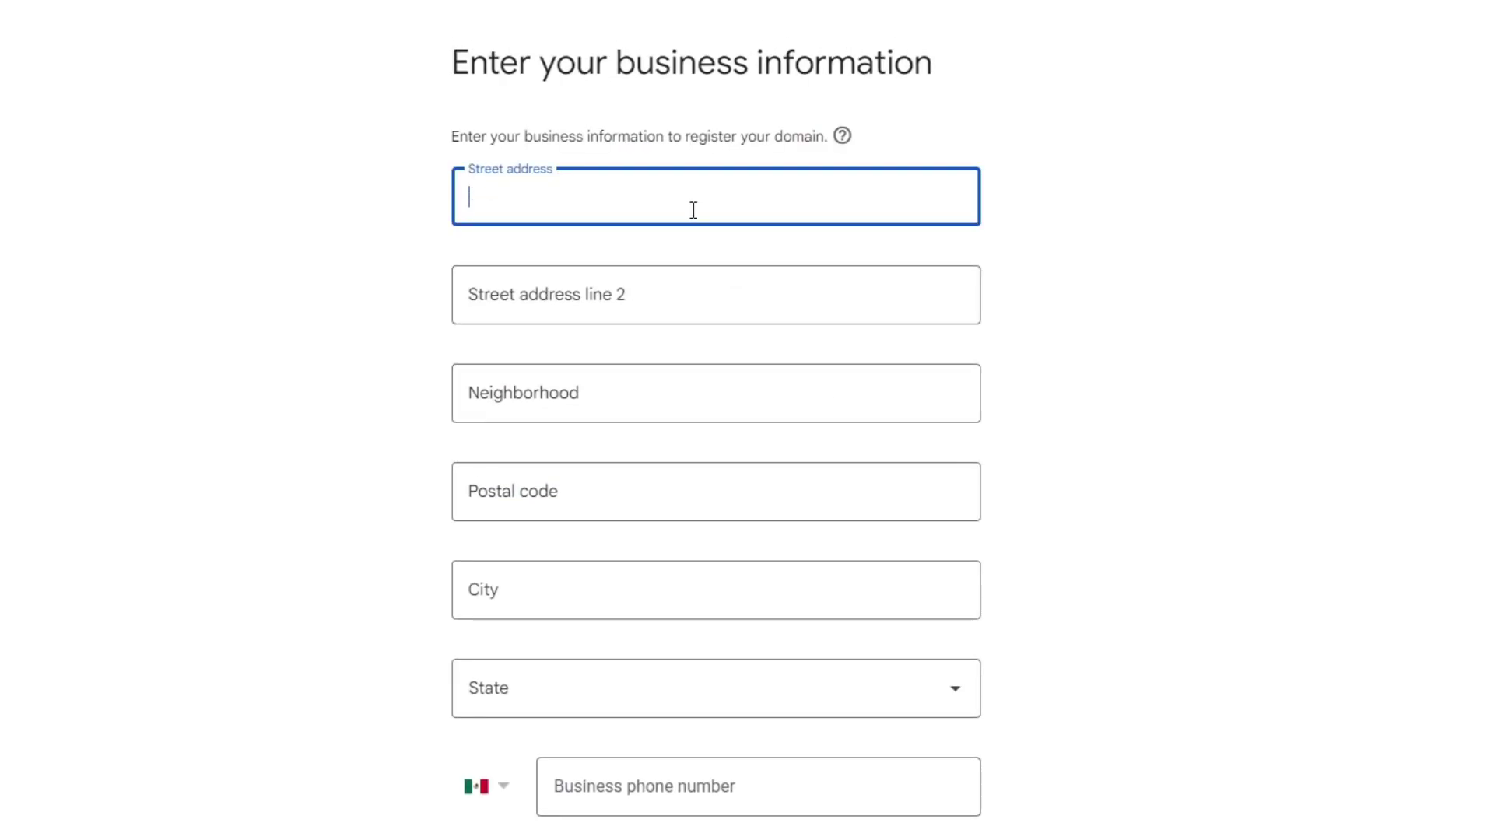
pyautogui.write('Perif')
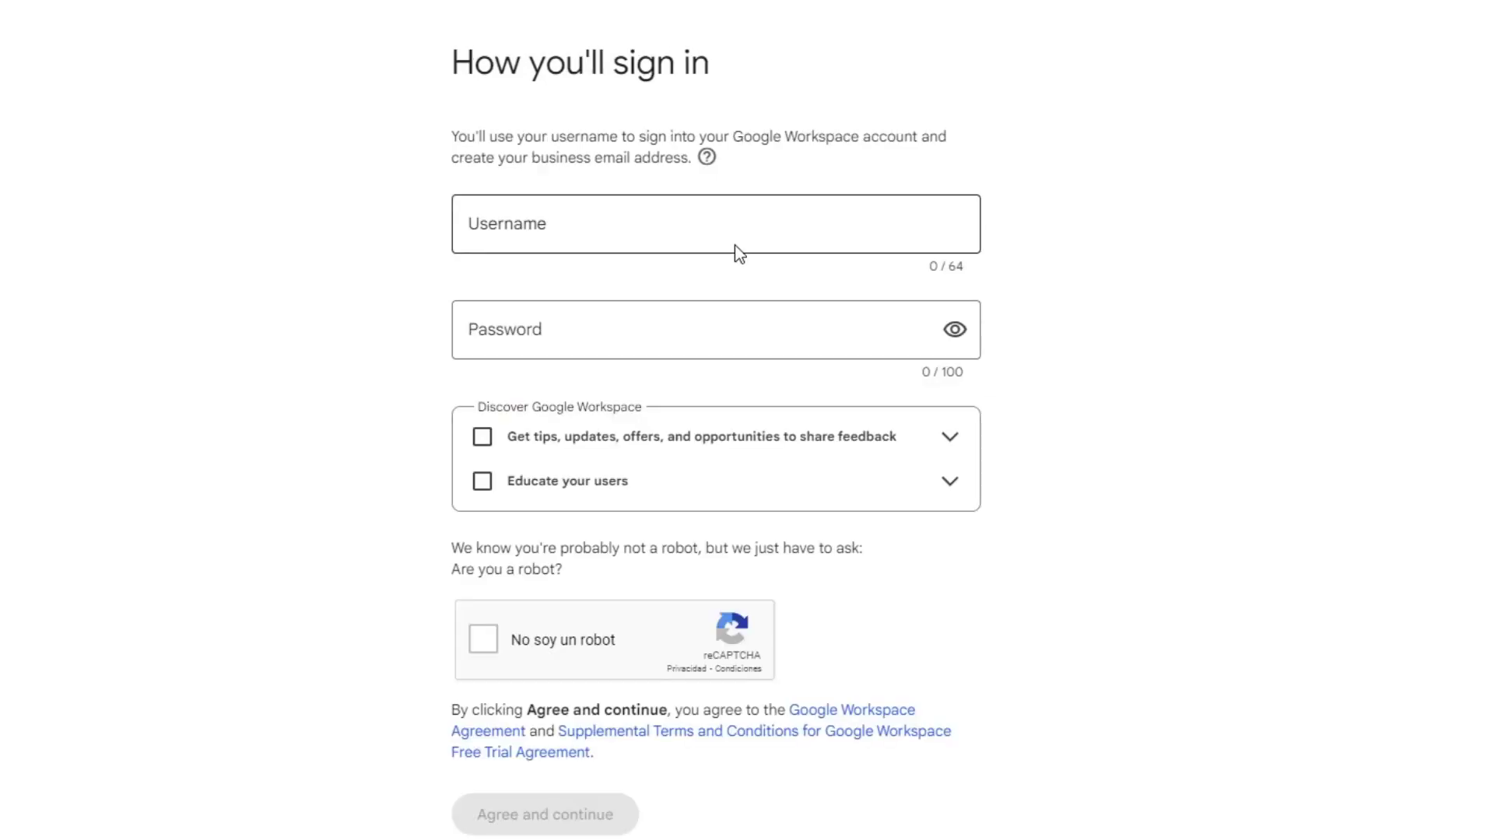
pyautogui.click(736, 231)
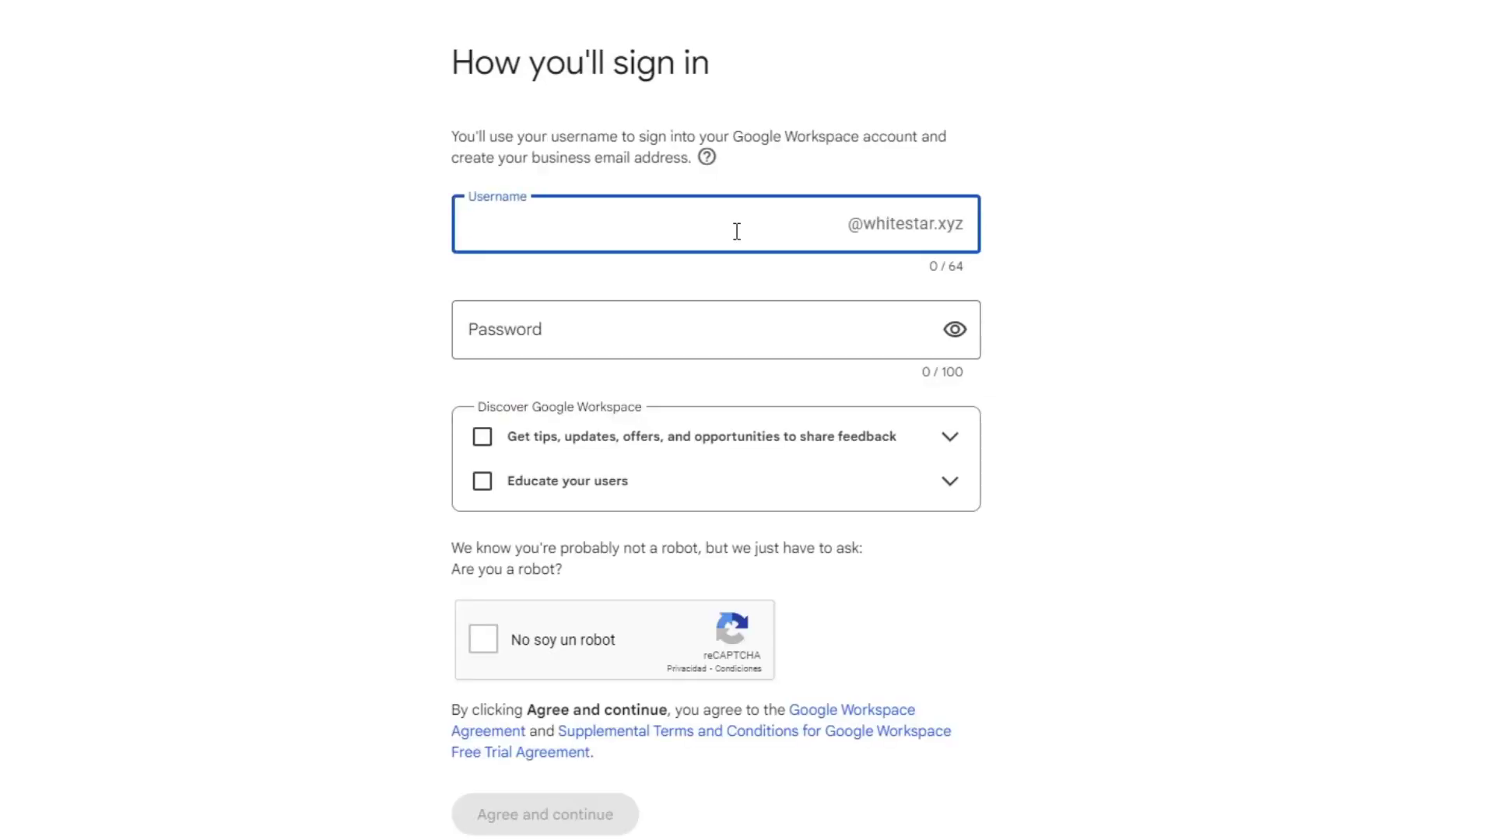
pyautogui.write('admin')
pyautogui.click(771, 342)
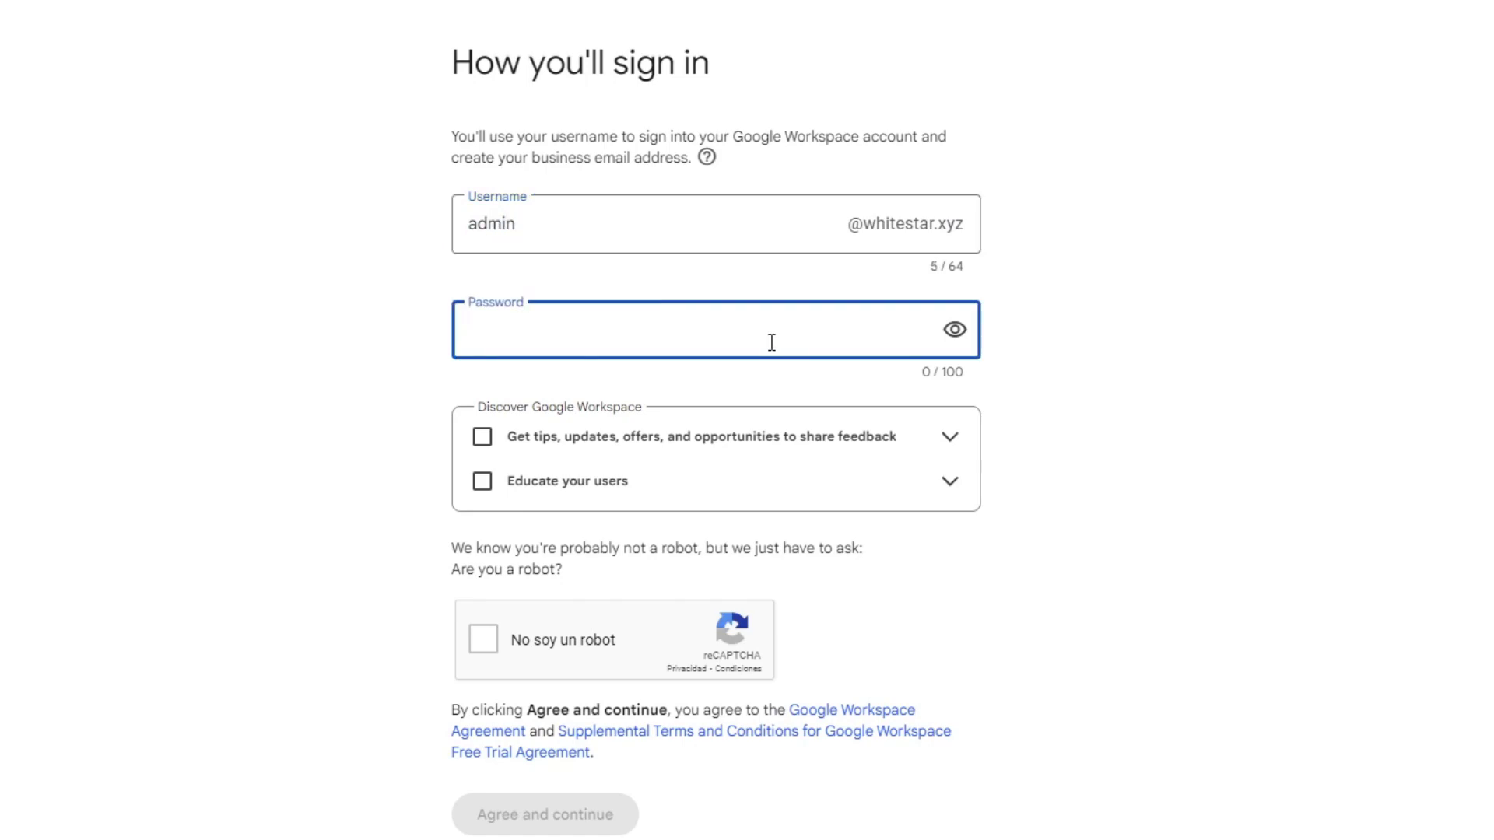
pyautogui.write('•••••••••••')
# Step: Start the 'No soy un robot' check and submit all tiles showing the bus
pyautogui.click(549, 640)
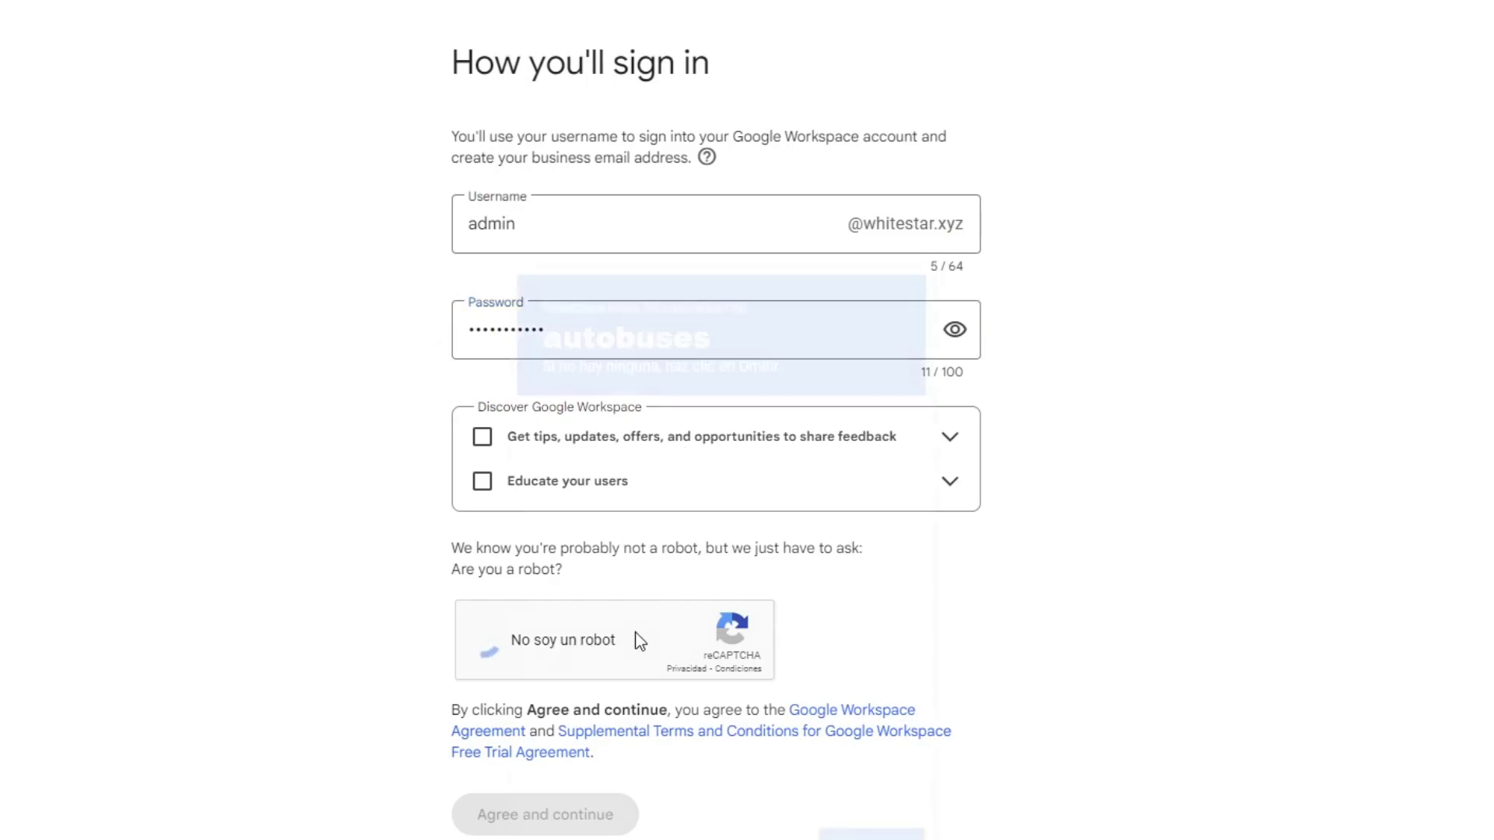
pyautogui.click(780, 660)
pyautogui.click(669, 653)
pyautogui.click(670, 556)
pyautogui.click(570, 556)
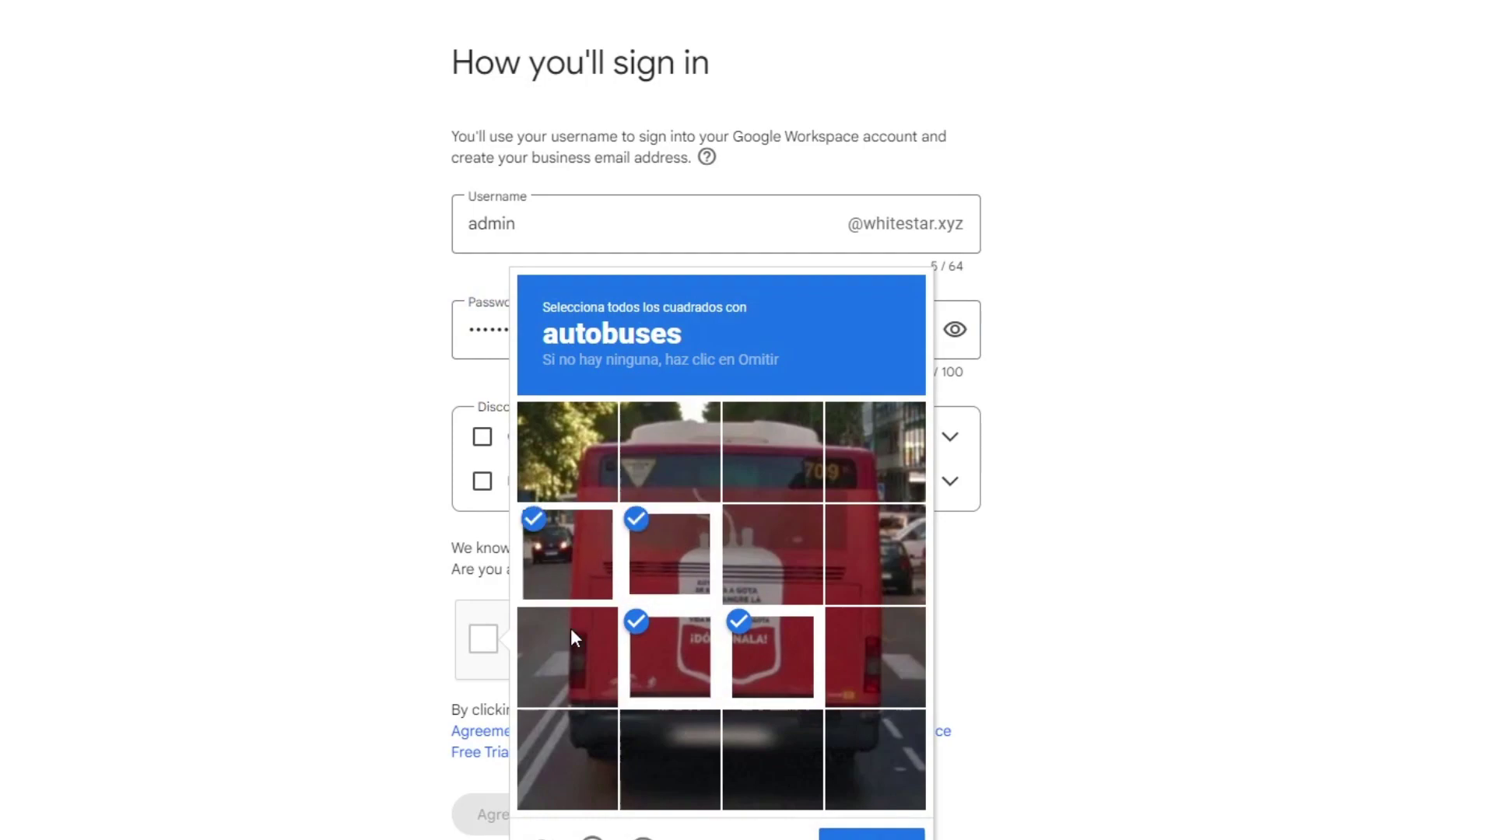
pyautogui.click(571, 630)
pyautogui.click(759, 562)
pyautogui.click(731, 470)
pyautogui.click(630, 455)
pyautogui.click(627, 455)
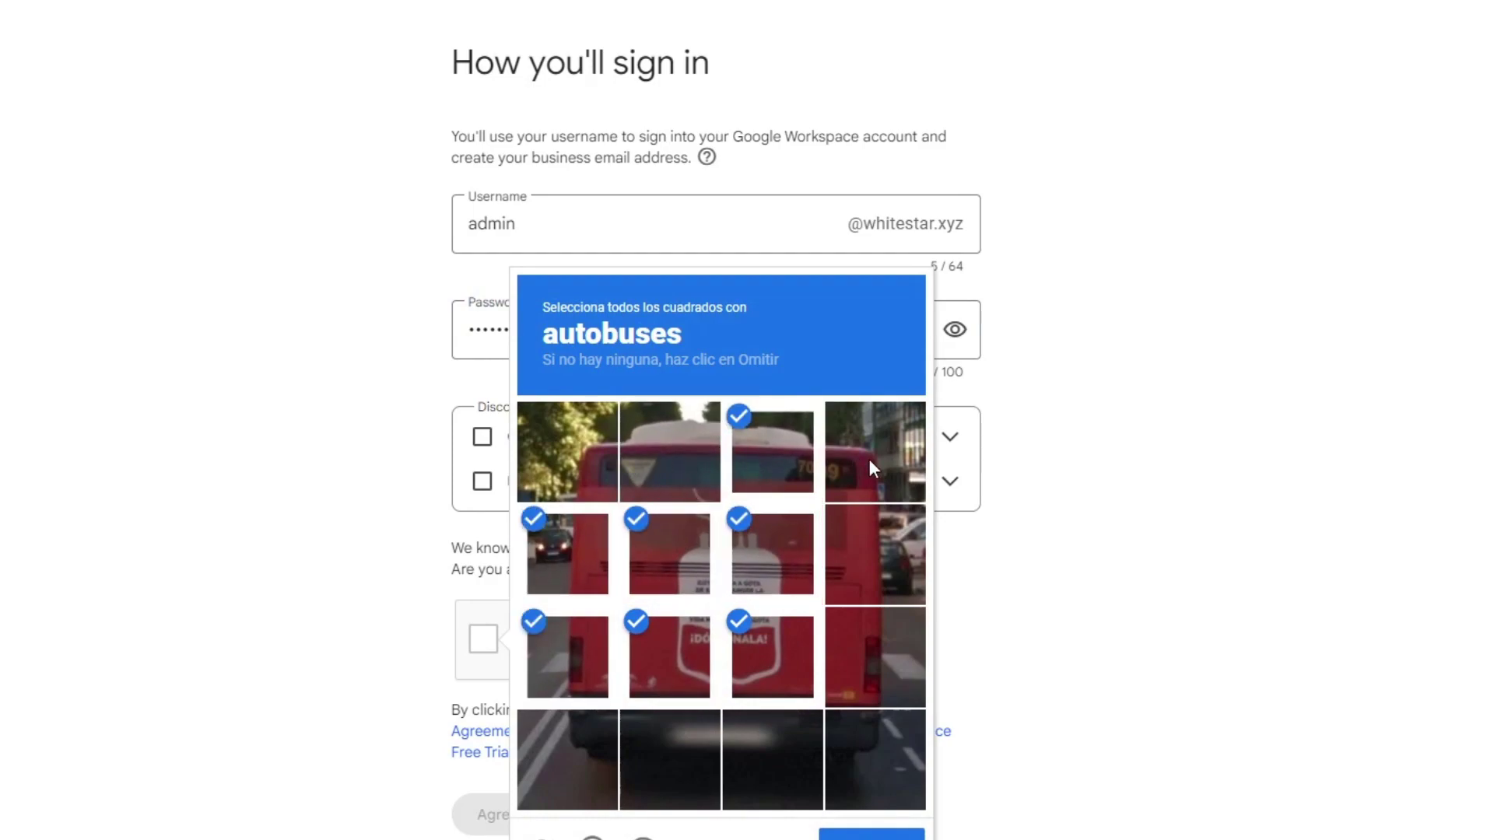
pyautogui.click(870, 459)
pyautogui.click(868, 556)
pyautogui.click(862, 661)
pyautogui.click(864, 758)
pyautogui.click(780, 759)
pyautogui.click(669, 760)
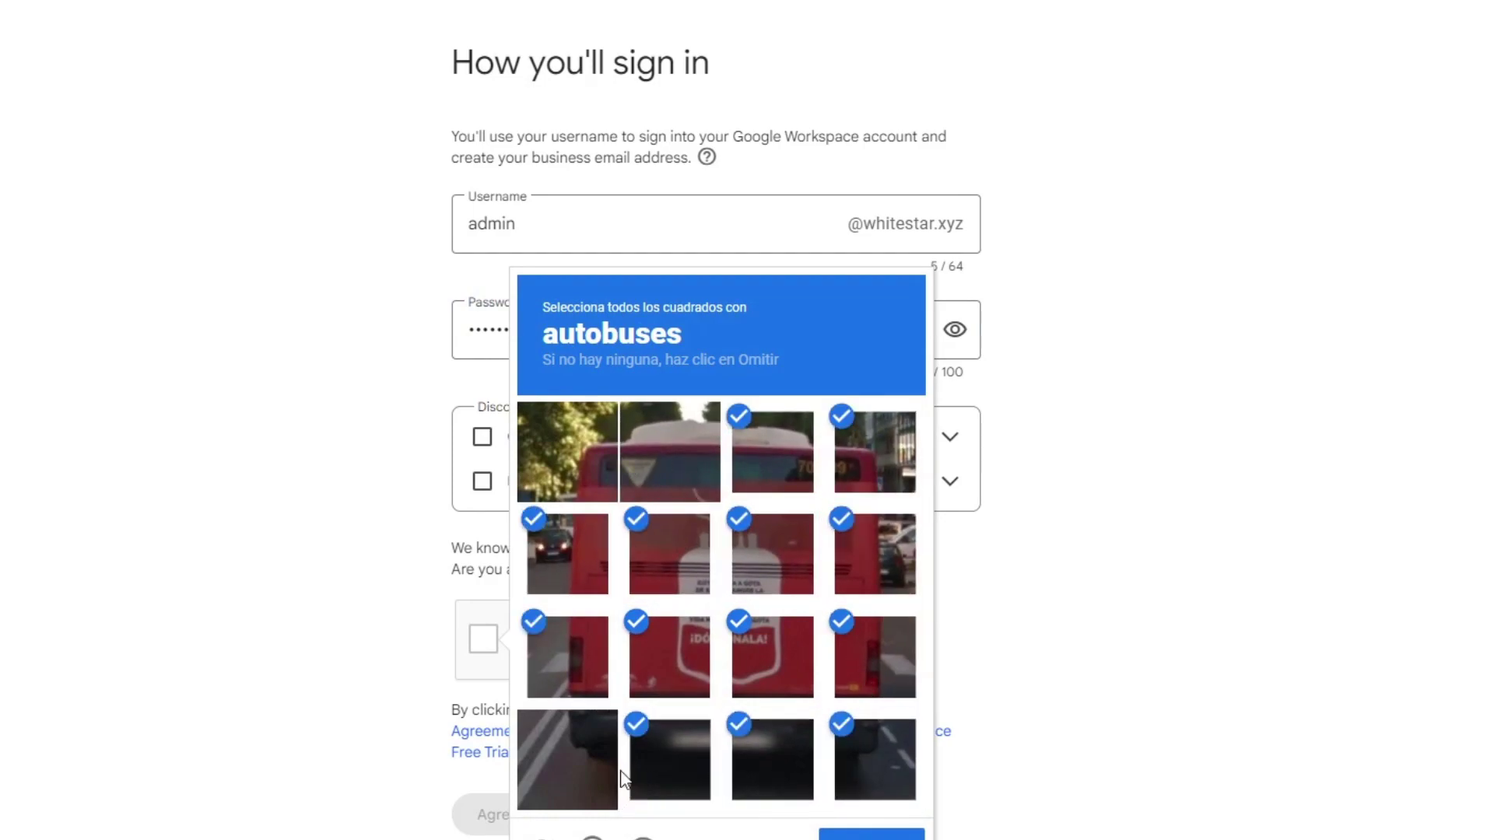
pyautogui.click(580, 761)
pyautogui.click(568, 455)
pyautogui.click(836, 835)
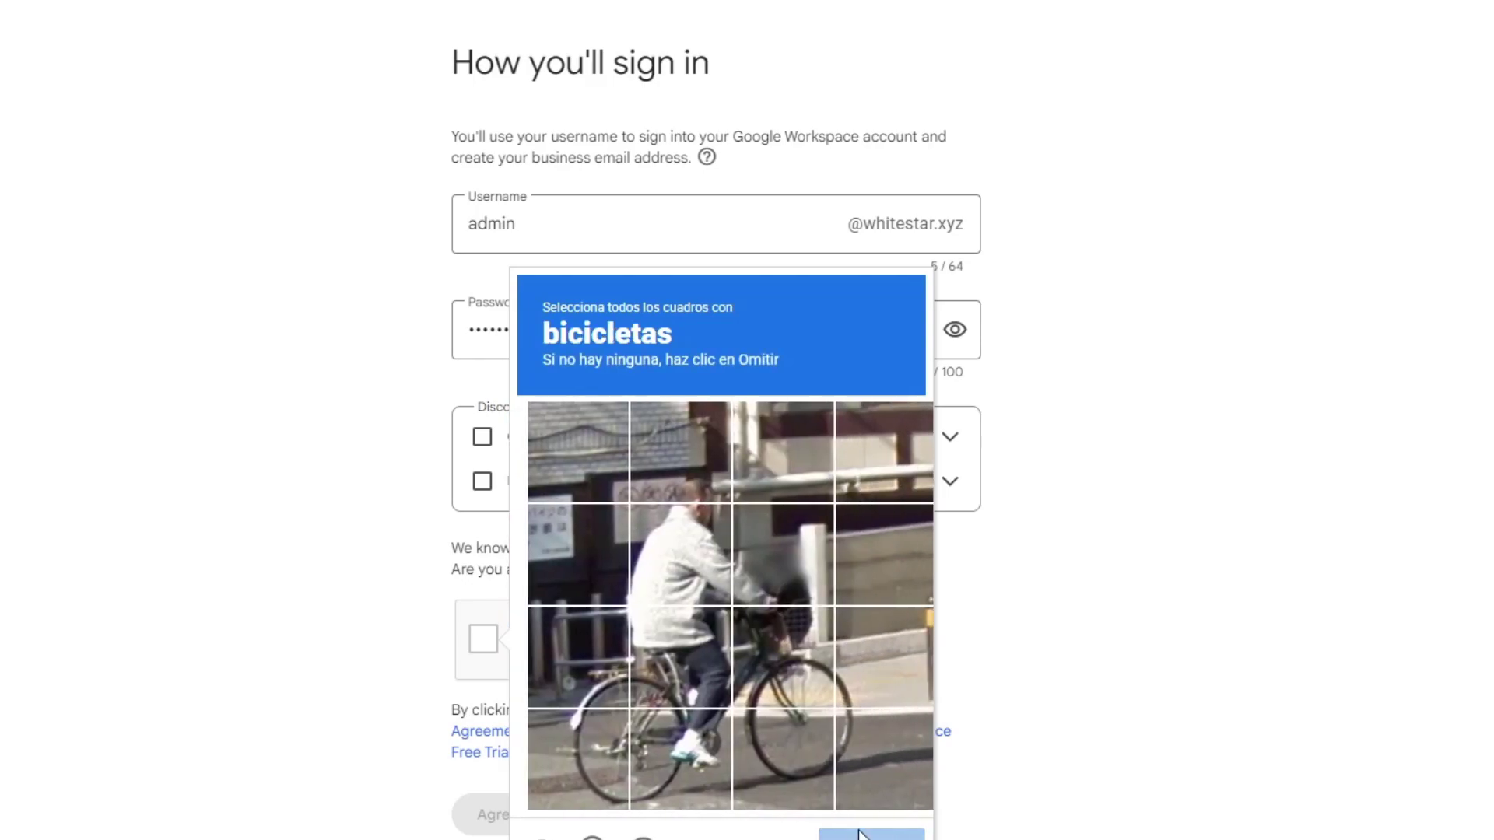
# Step: Select all tiles showing the bicycle and submit to finish the robot check
pyautogui.click(675, 751)
pyautogui.click(559, 777)
pyautogui.click(667, 627)
pyautogui.click(568, 657)
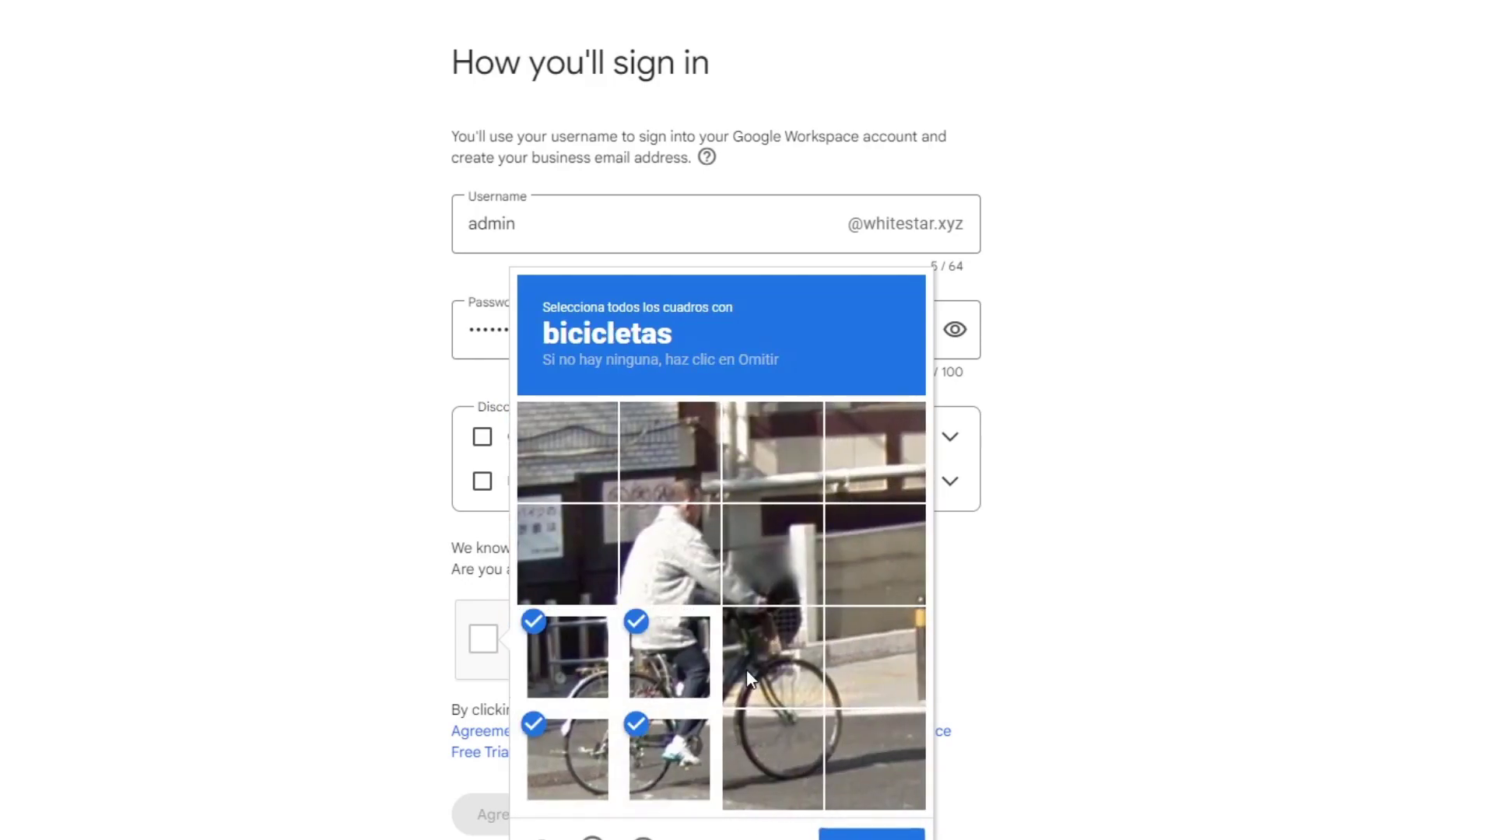
pyautogui.click(745, 669)
pyautogui.click(778, 753)
pyautogui.click(871, 657)
pyautogui.click(871, 835)
pyautogui.click(611, 823)
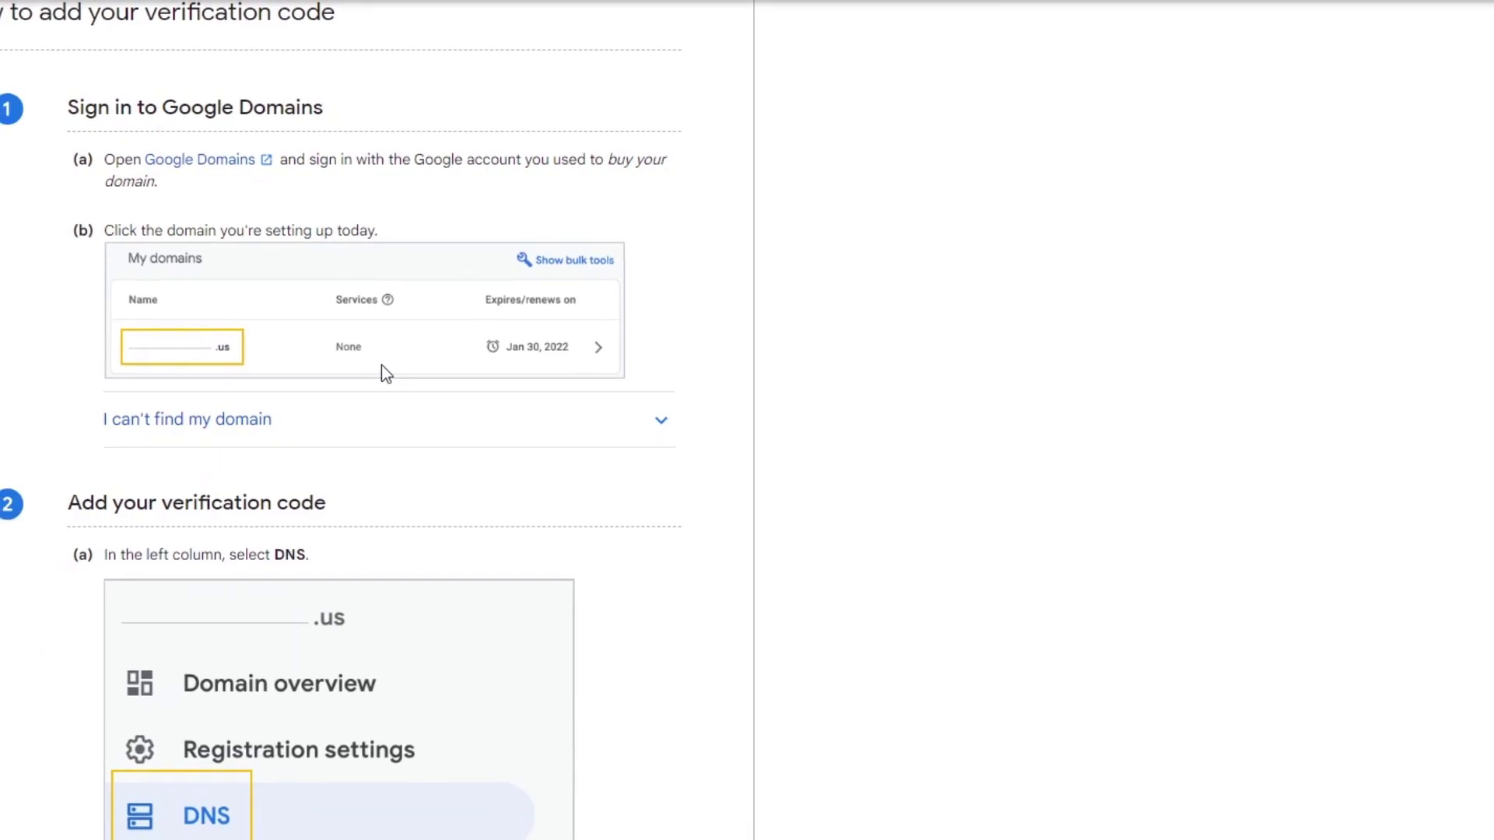
# Step: Scroll the help guide down to steps (d), (e) and 3 on the TXT record and verification
pyautogui.scroll(-10, 587, 374)
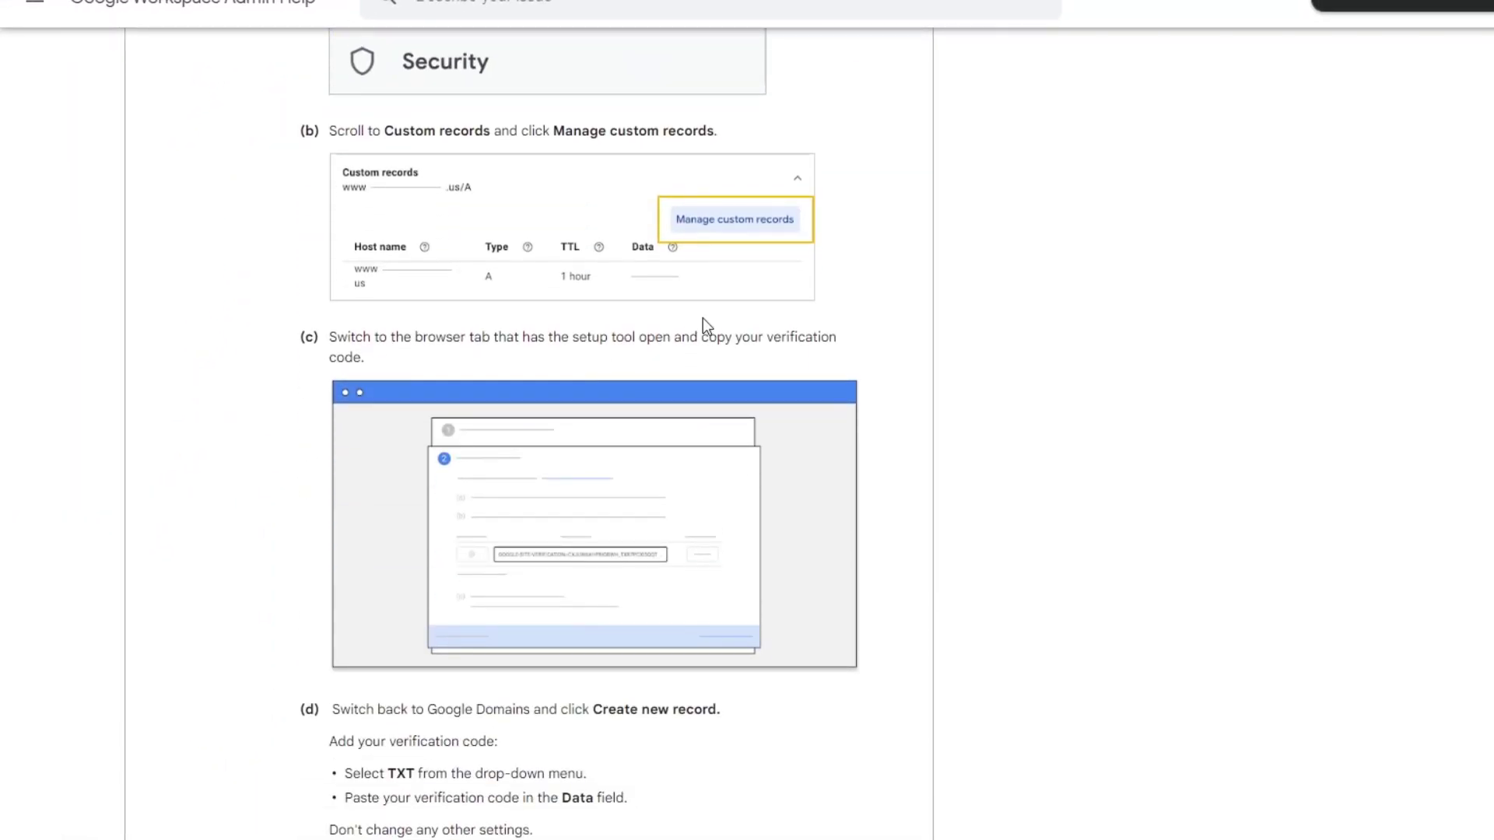
pyautogui.scroll(-5, 529, 416)
pyautogui.scroll(-4, 539, 428)
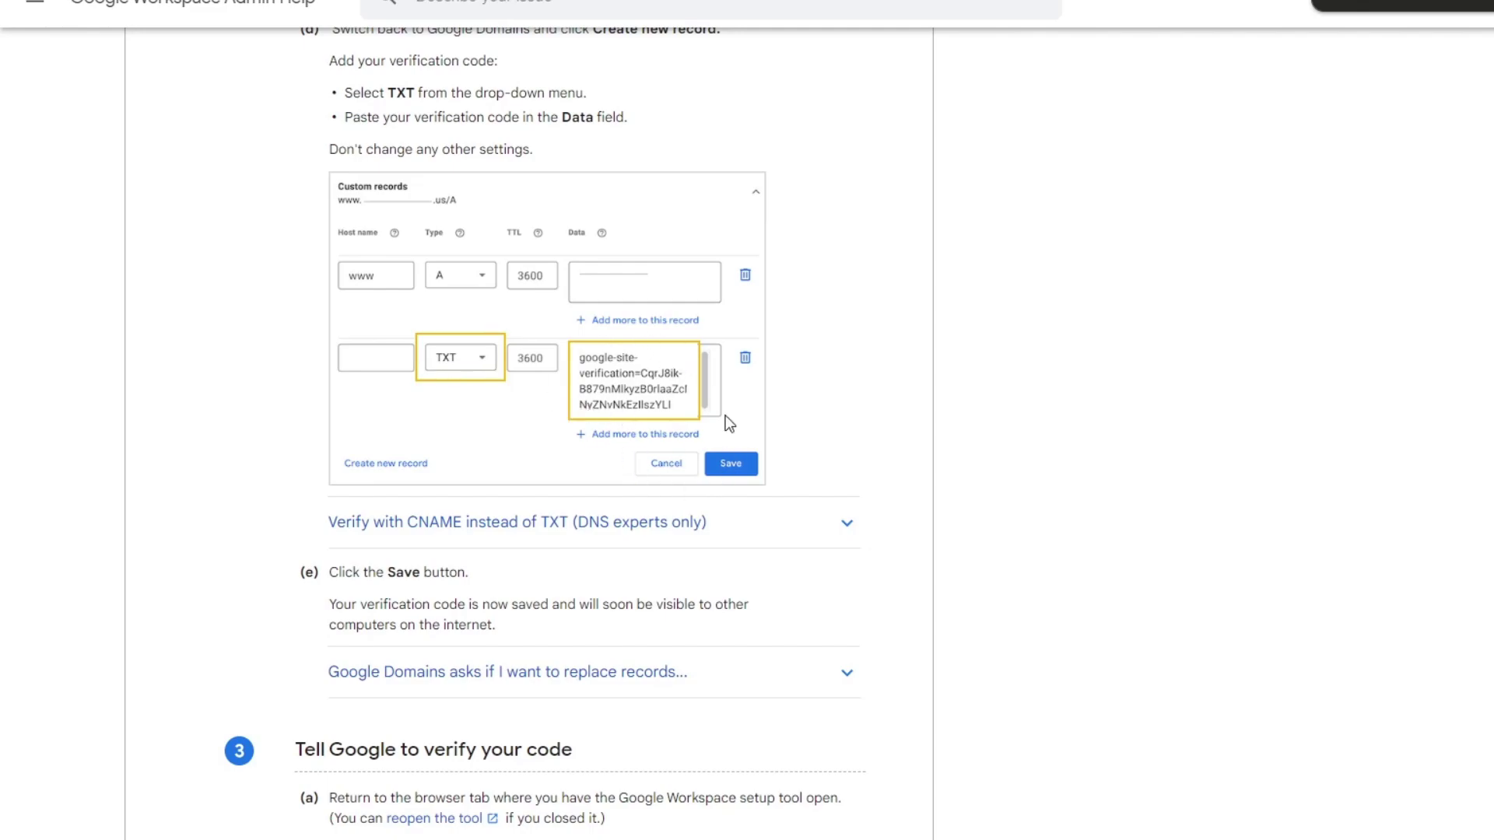
# Step: Switch to the Namecheap window and add a new TXT record row to techexpress.lat's host records
pyautogui.moveTo(933, 839)
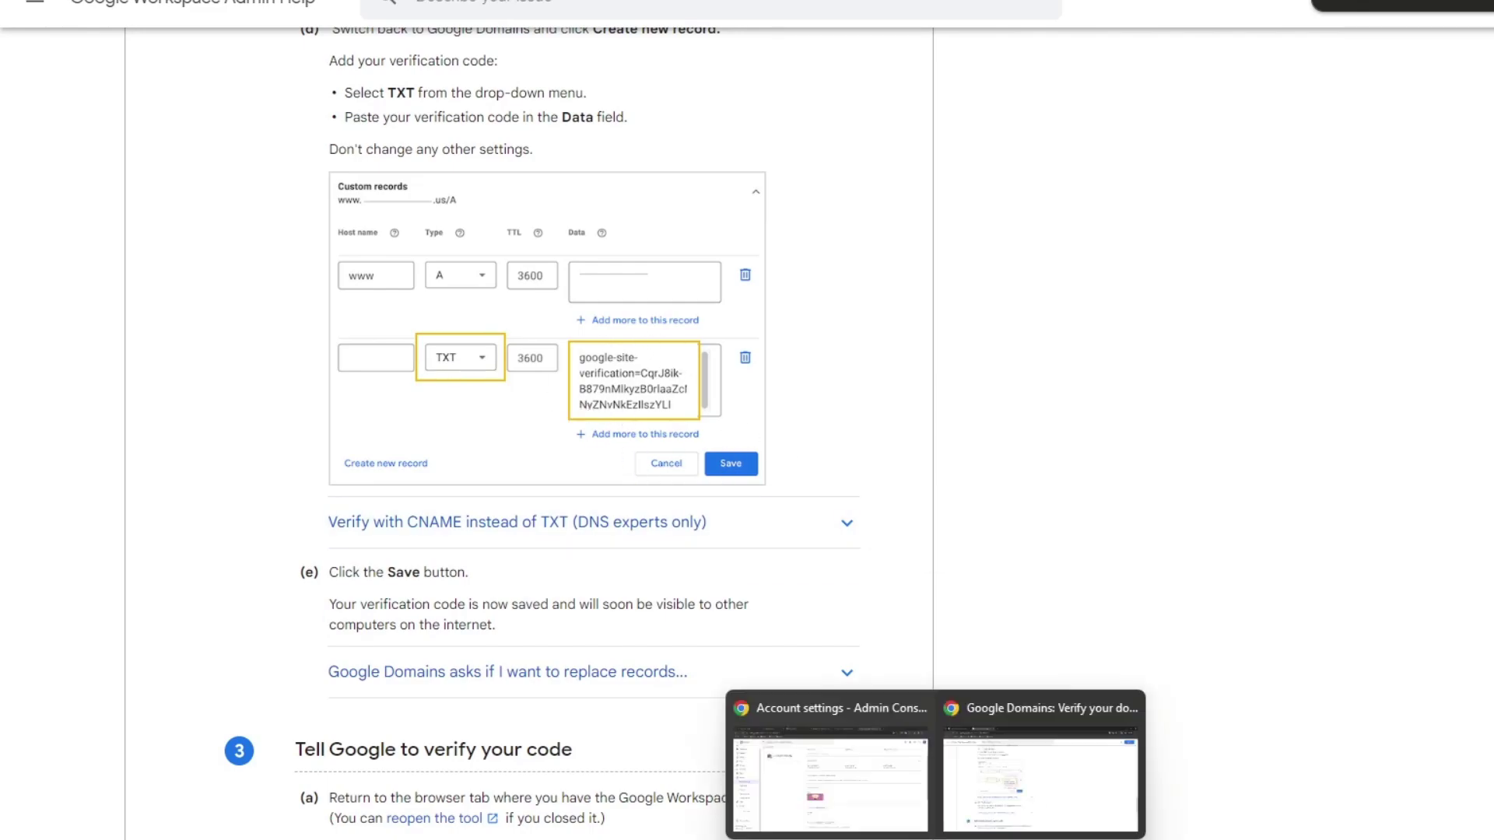
pyautogui.click(871, 752)
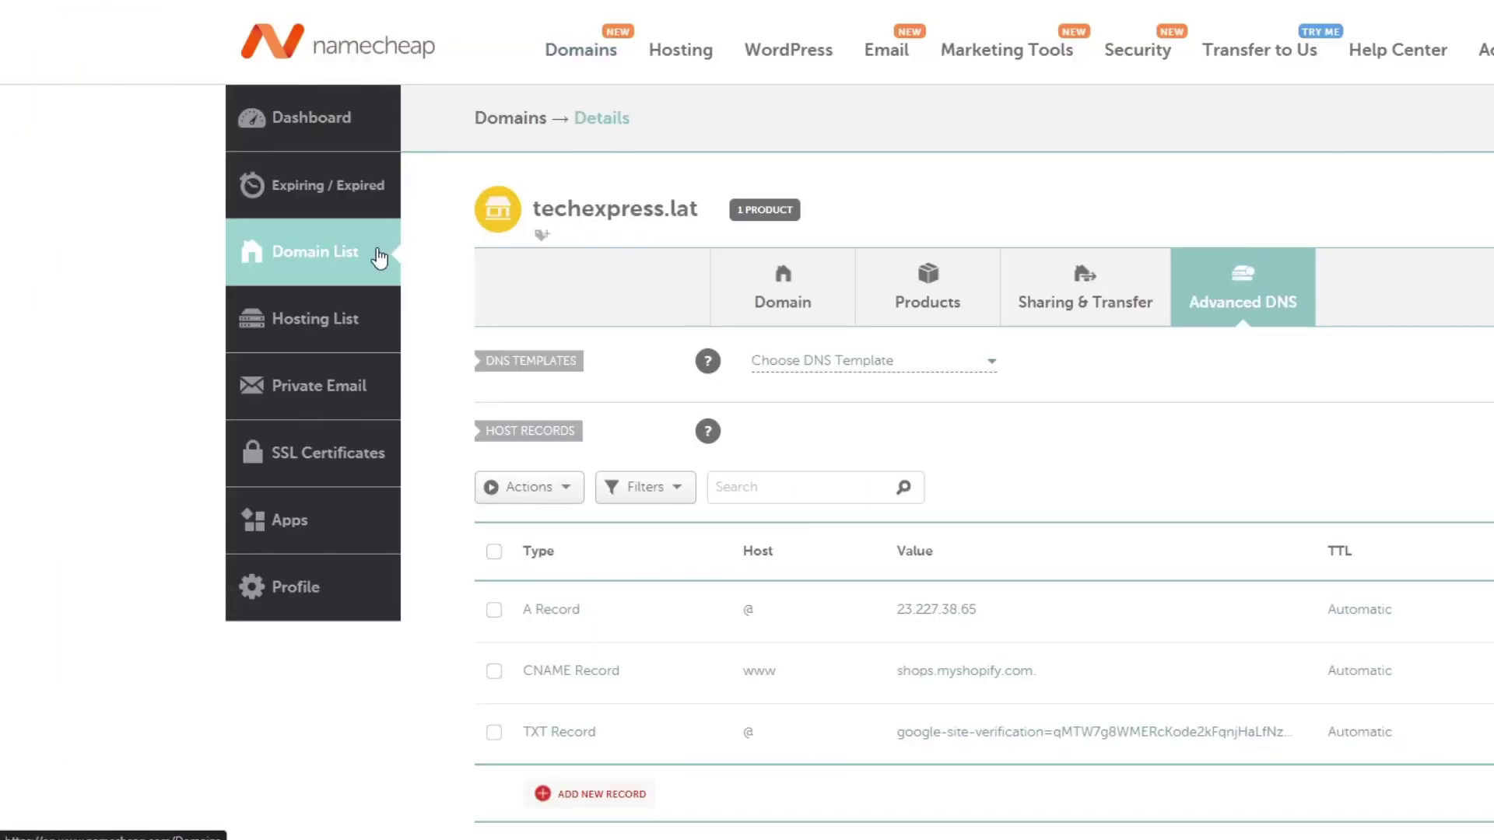
pyautogui.scroll(-4, 827, 424)
pyautogui.click(610, 506)
pyautogui.scroll(-3, 610, 514)
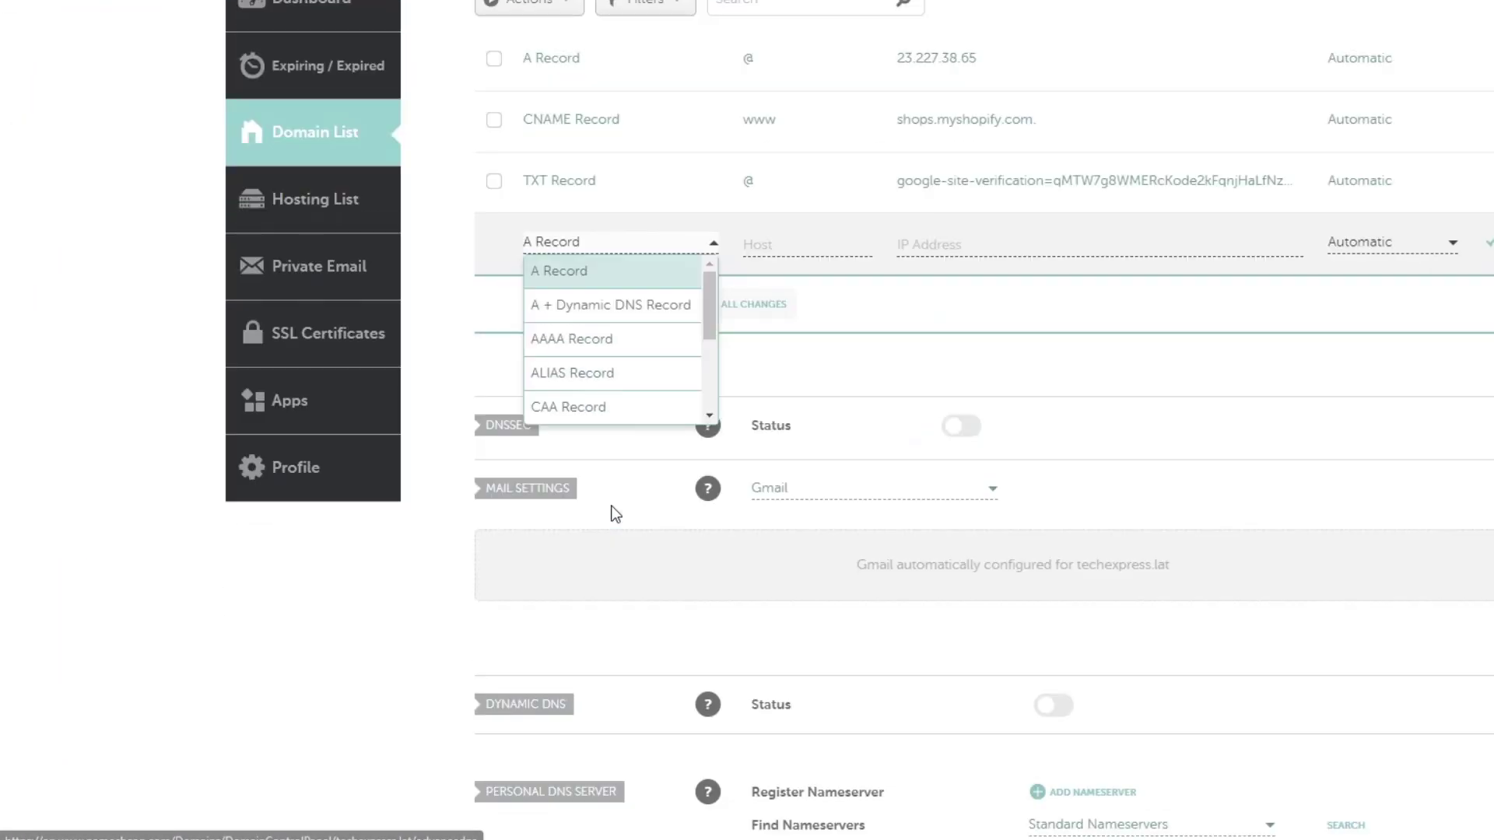
pyautogui.scroll(-3, 644, 339)
pyautogui.click(618, 375)
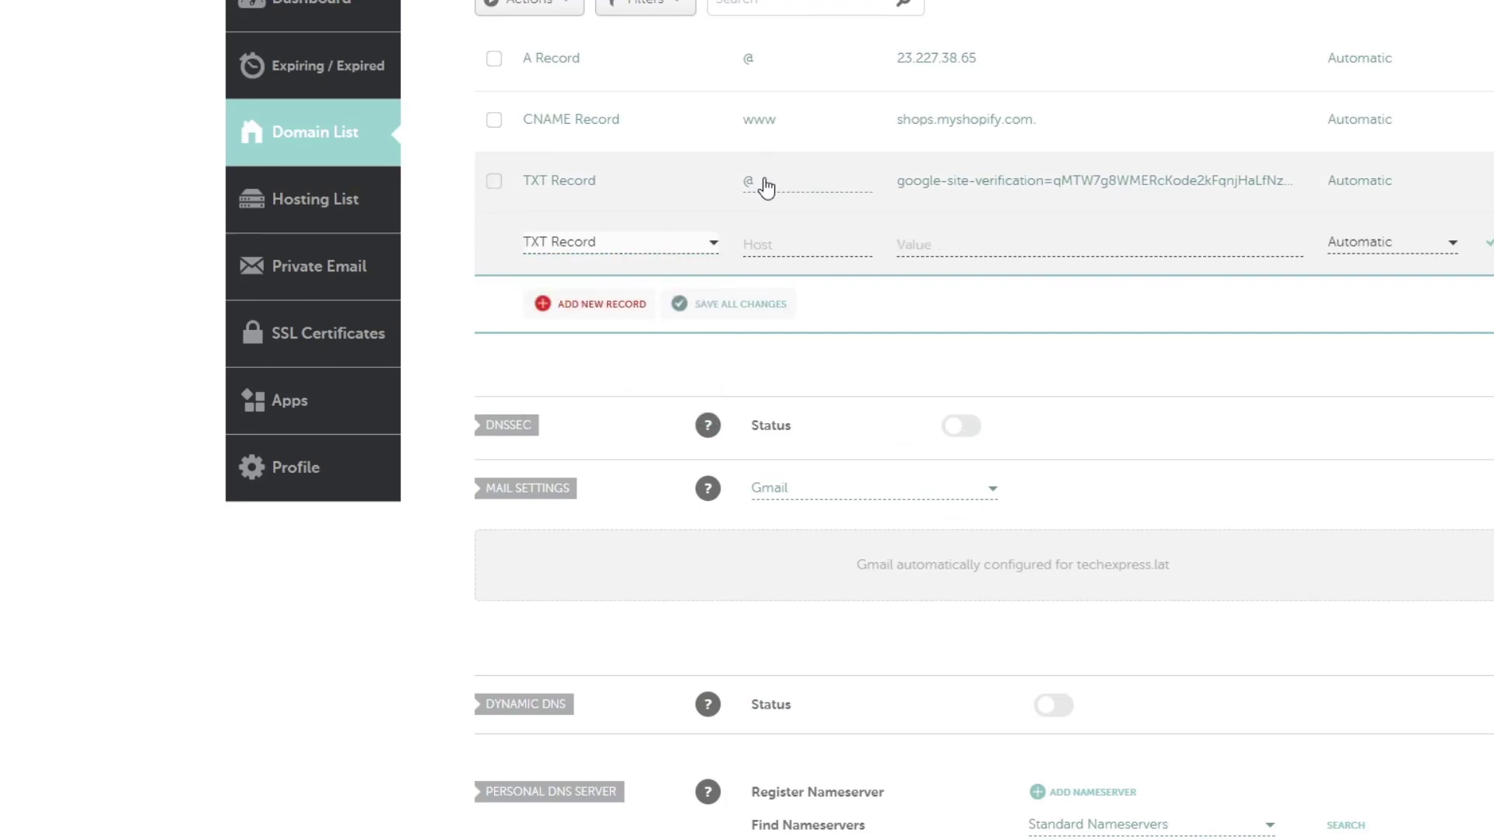
# Step: Edit the existing google-site-verification TXT record value and save it
pyautogui.click(986, 187)
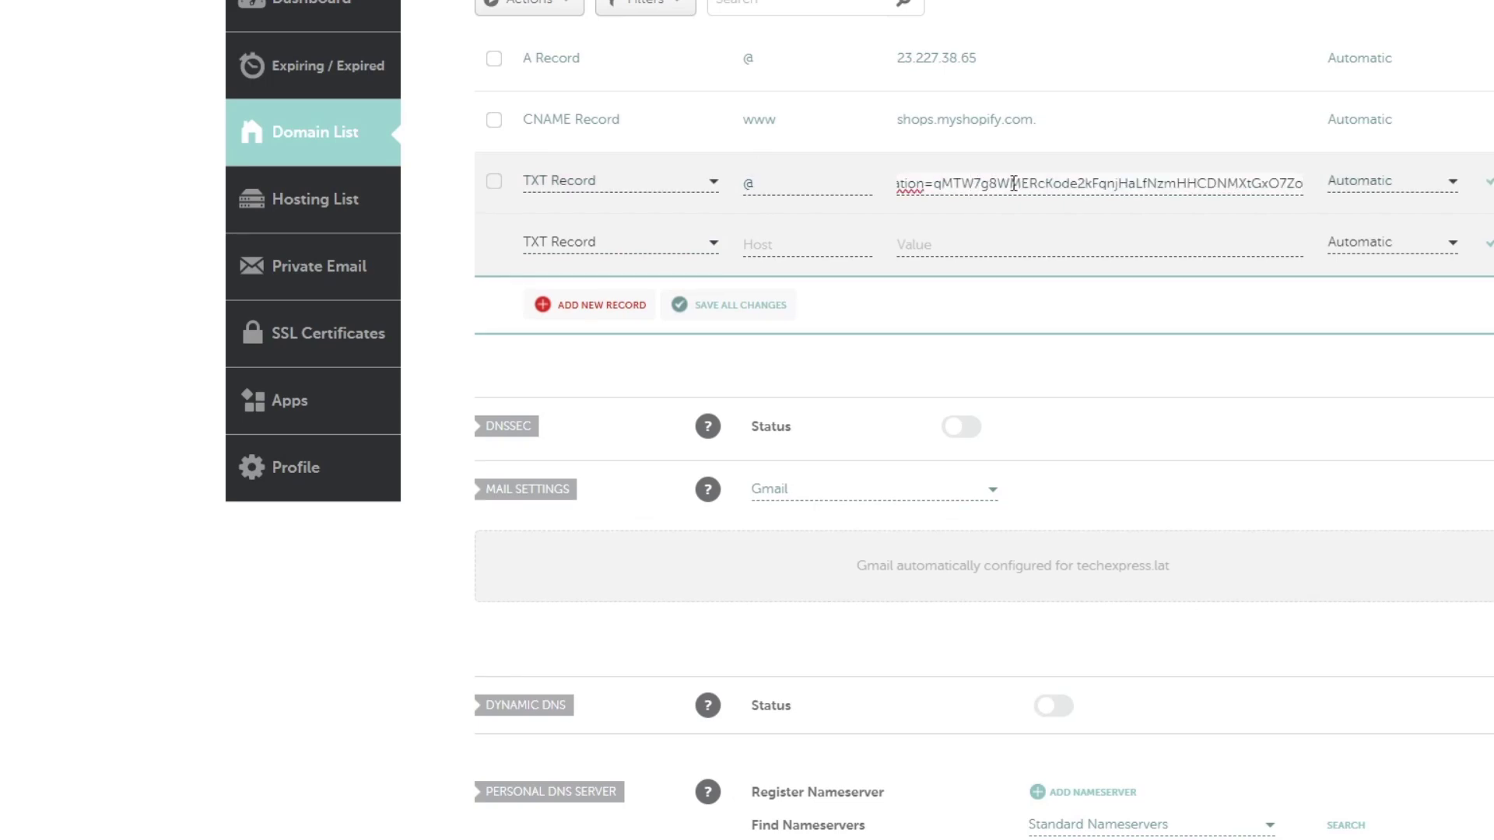
pyautogui.moveTo(1014, 183); pyautogui.dragTo(1226, 184)
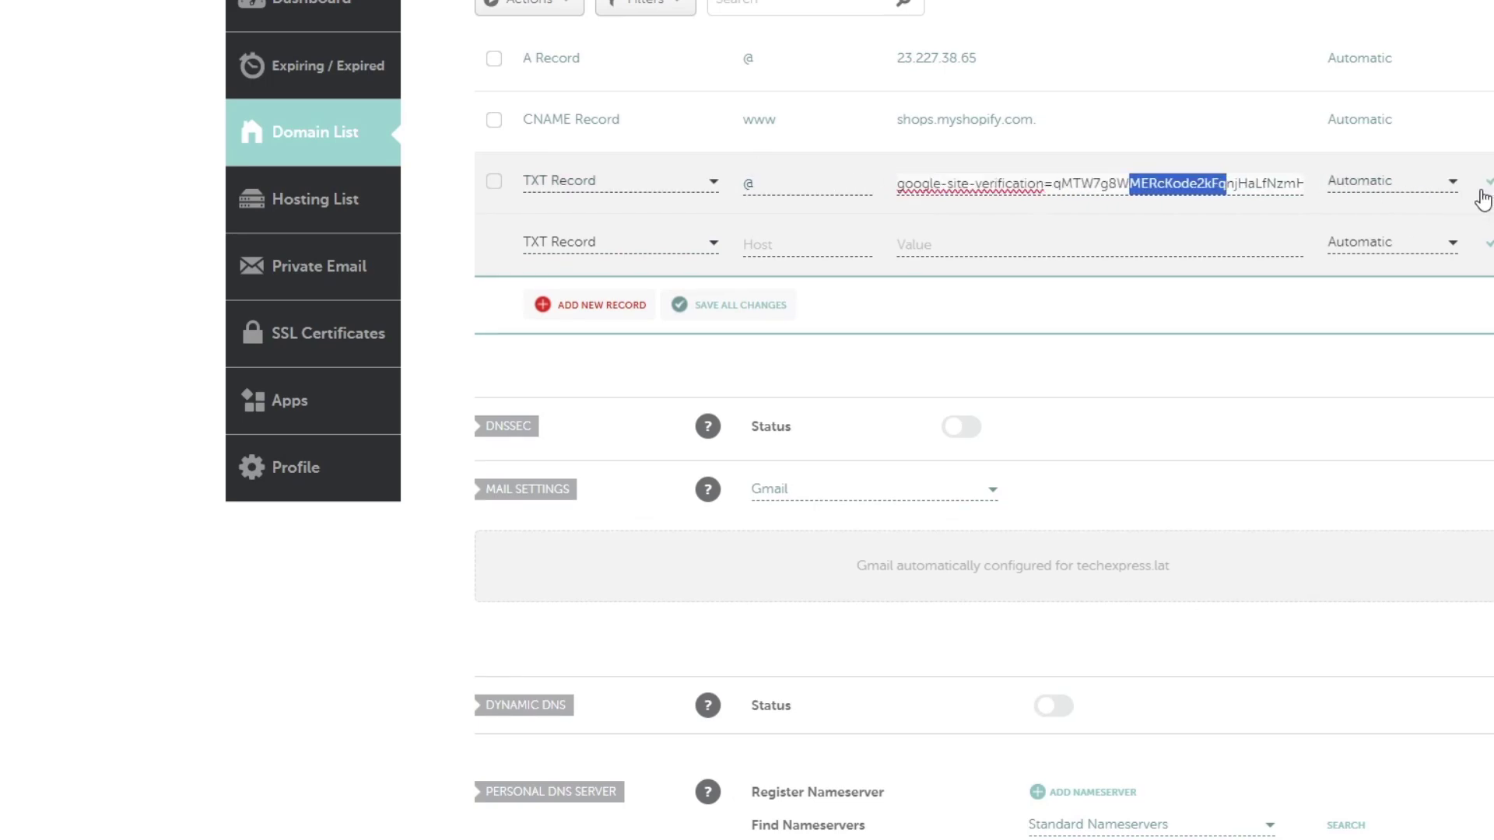
pyautogui.click(1245, 124)
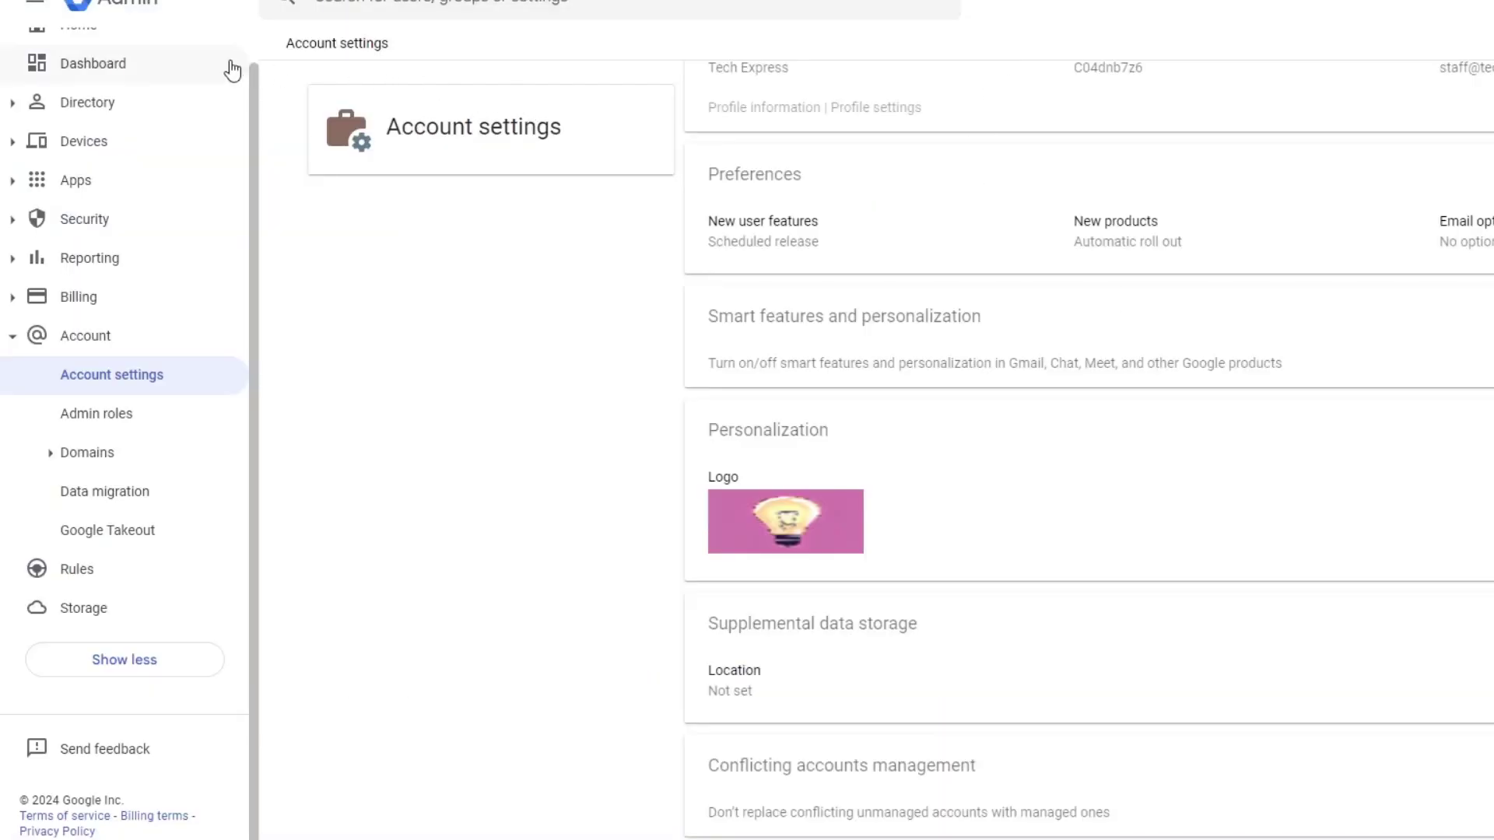
# Step: Return to the Tech Express Admin console home page showing techexpress.lat as primary domain
pyautogui.scroll(1, 167, 230)
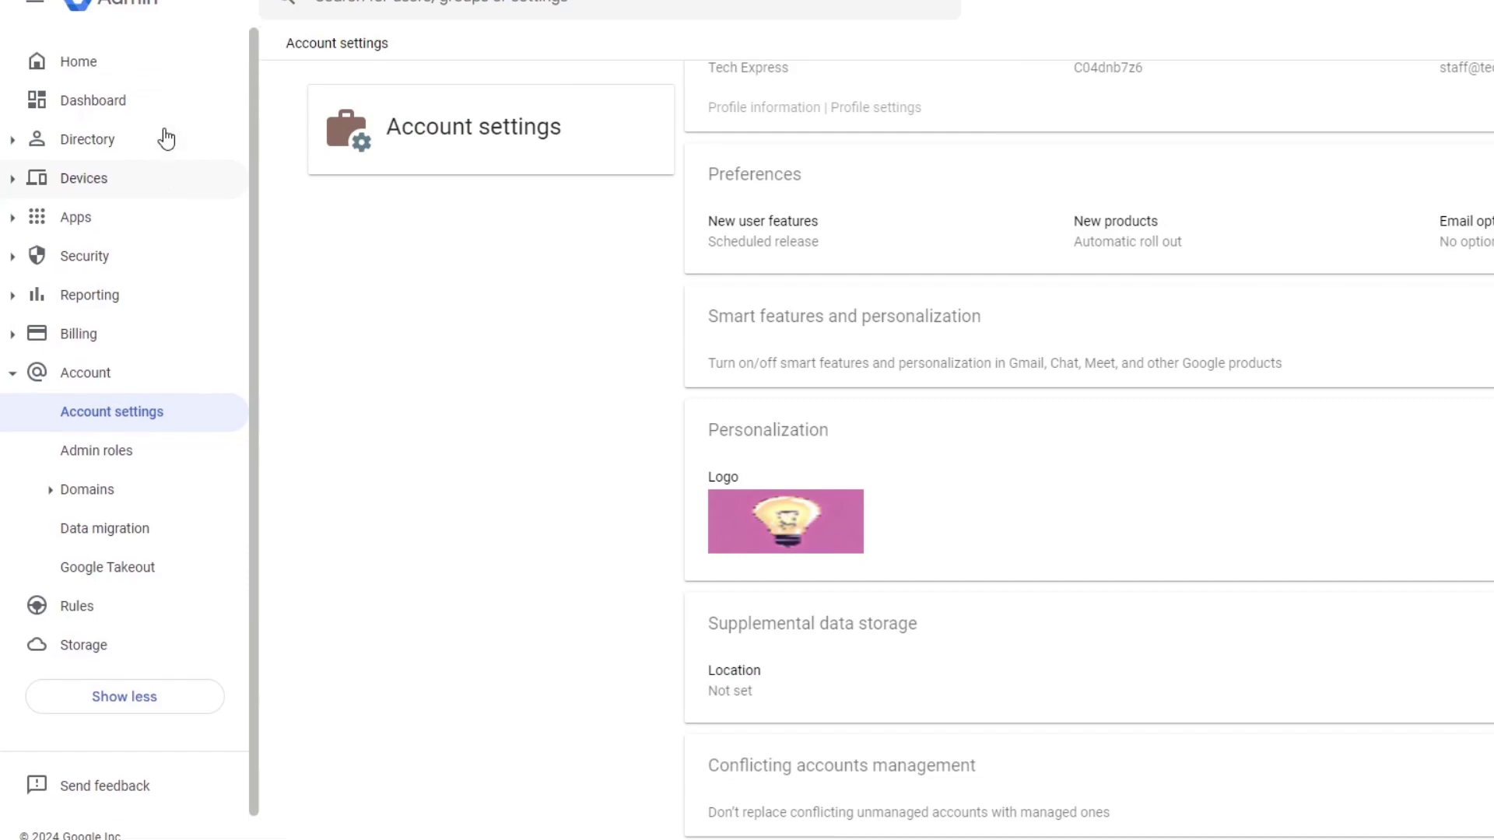
pyautogui.click(84, 11)
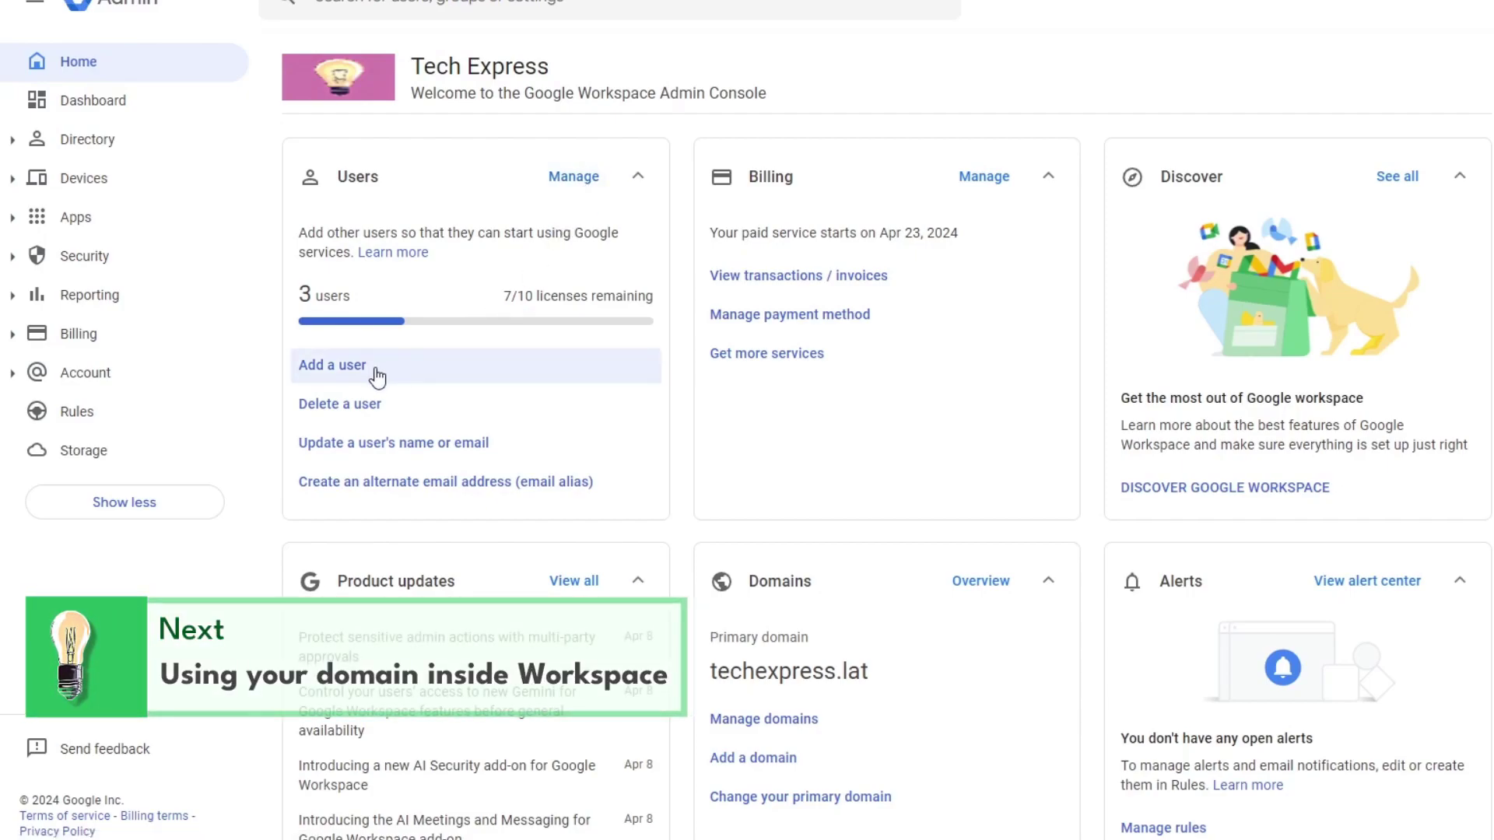
# Step: Highlight the remaining licenses count in the Users card
pyautogui.moveTo(501, 298); pyautogui.dragTo(671, 299)
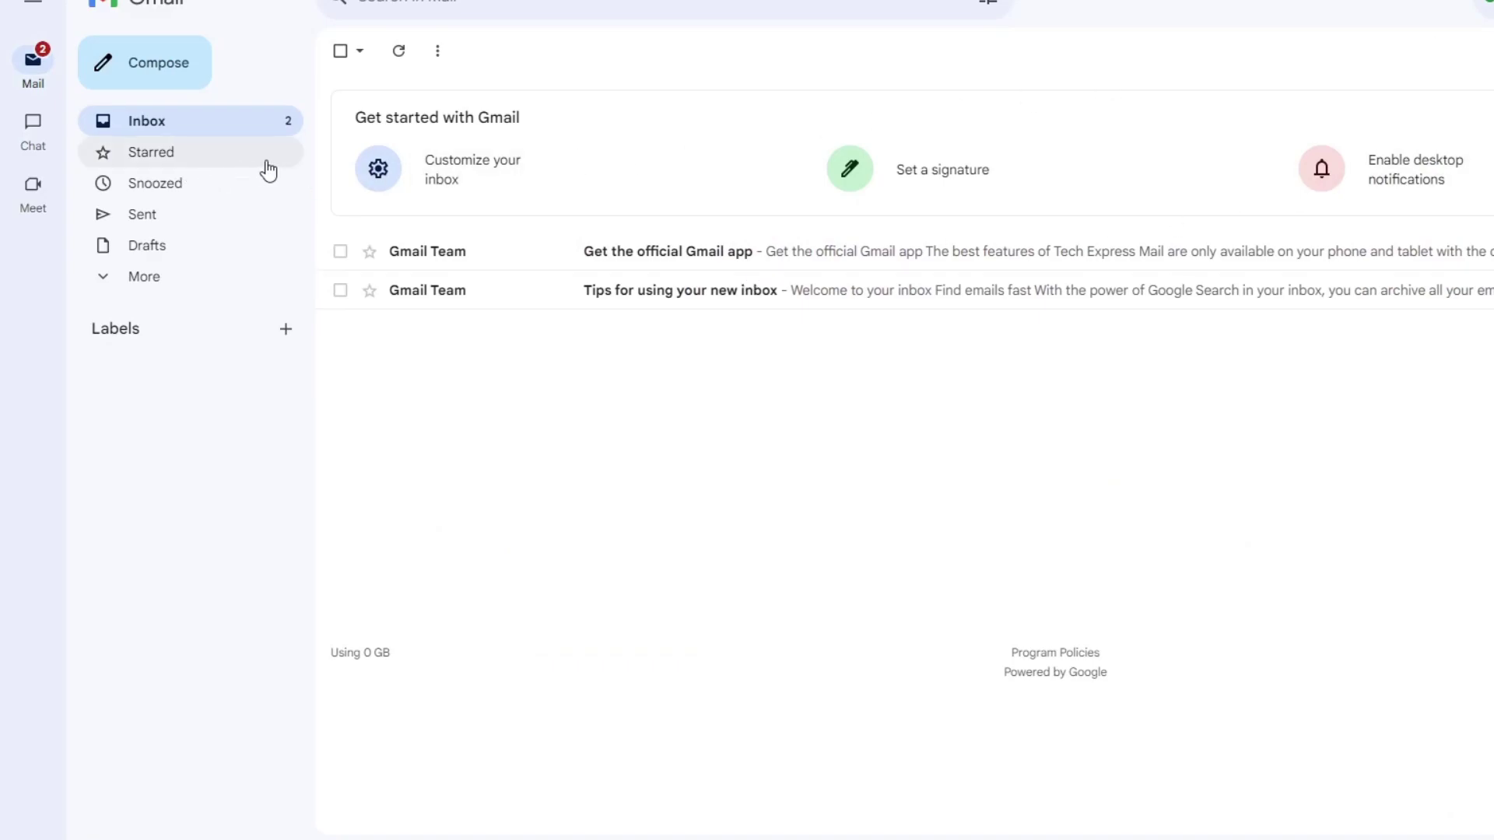
# Step: Read 'Get the official Gmail app' and 'Tips for using your new inbox', returning to the inbox
pyautogui.click(427, 252)
pyautogui.click(200, 127)
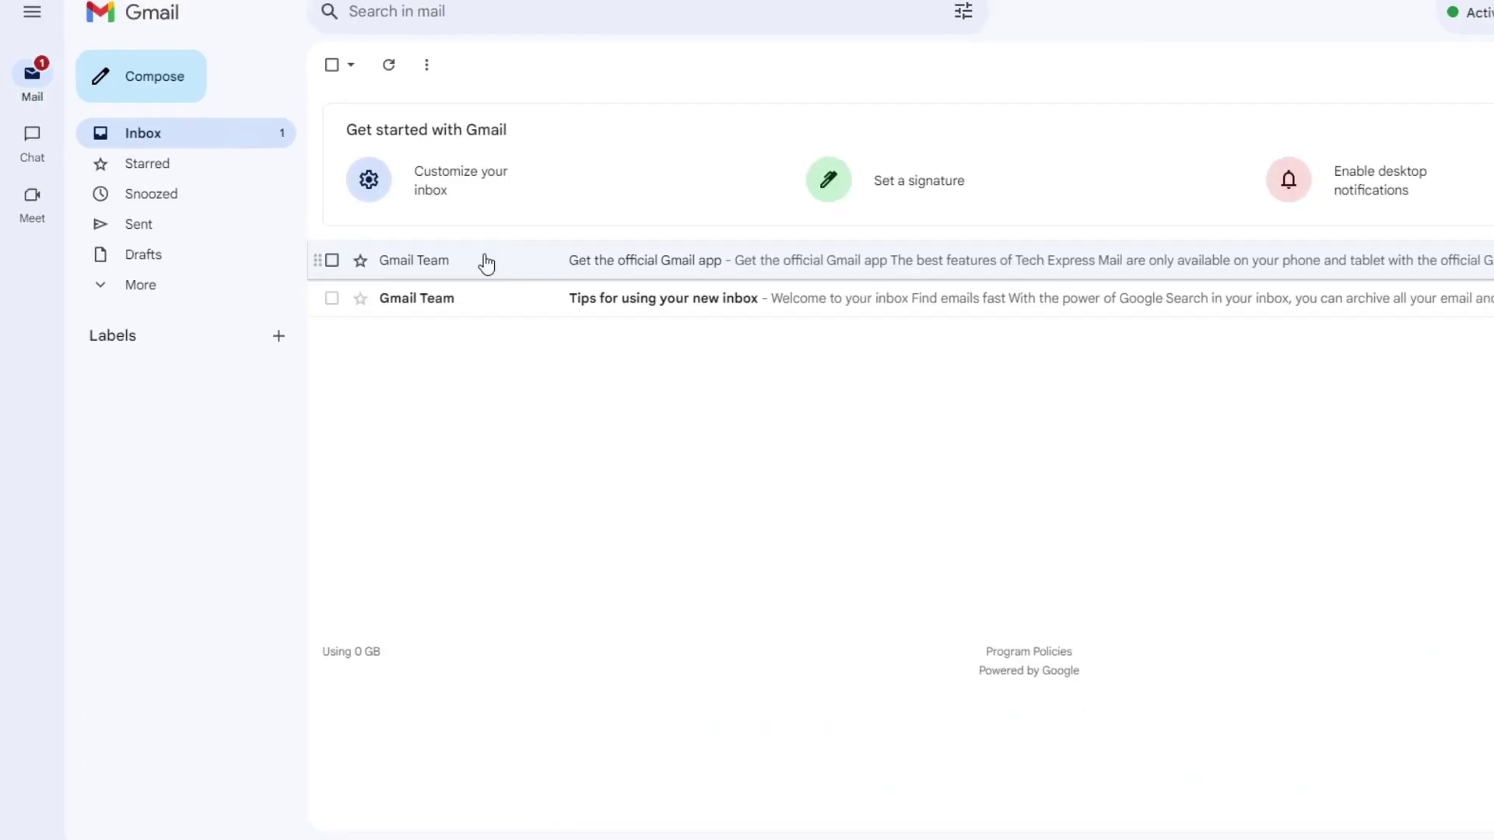
pyautogui.click(483, 296)
pyautogui.click(164, 224)
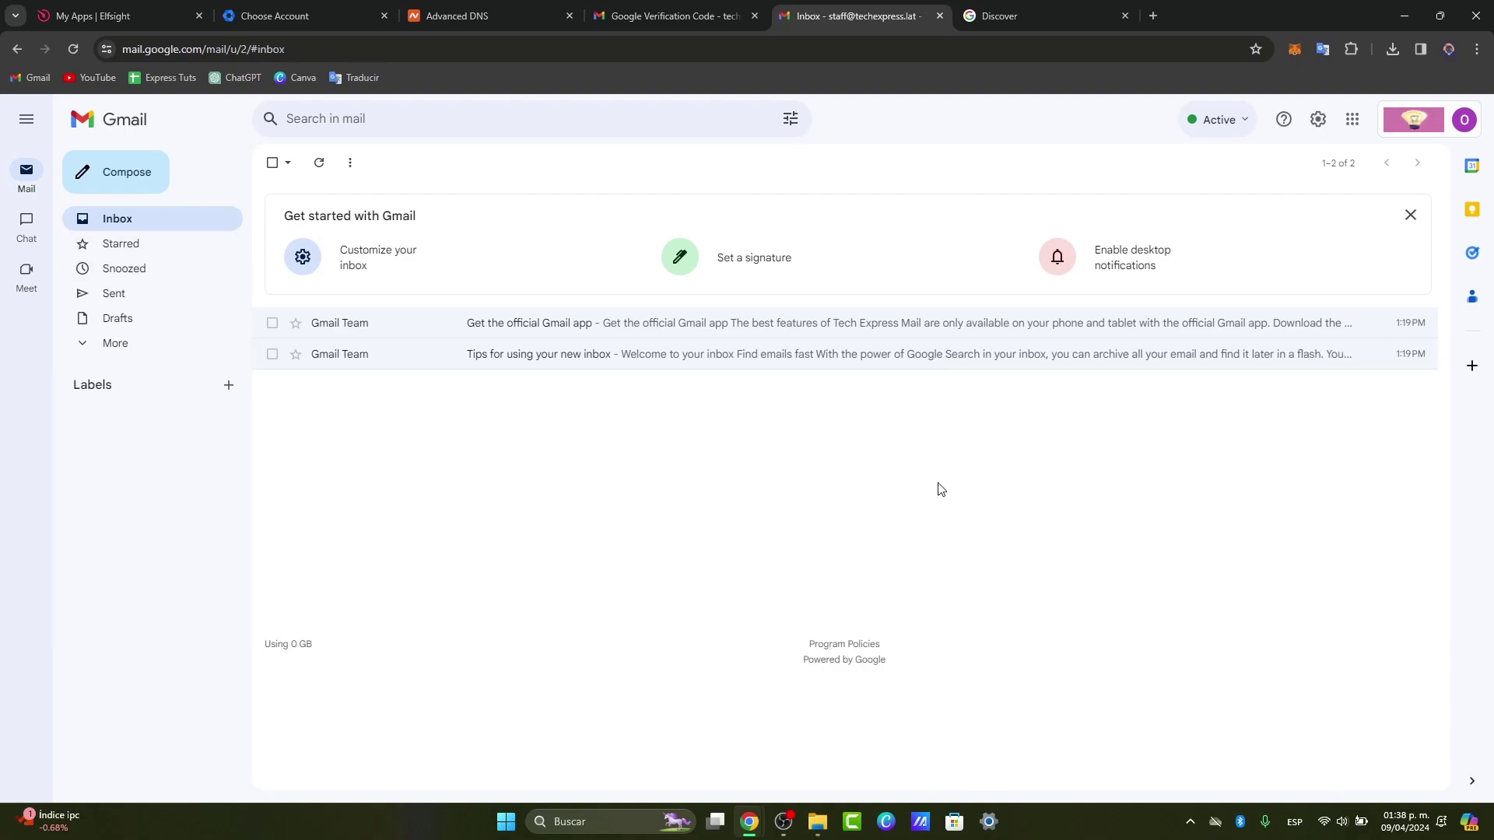
# Step: Switch to the Workspace Discover page listing setup recommendations like 2-Step Verification
pyautogui.click(994, 10)
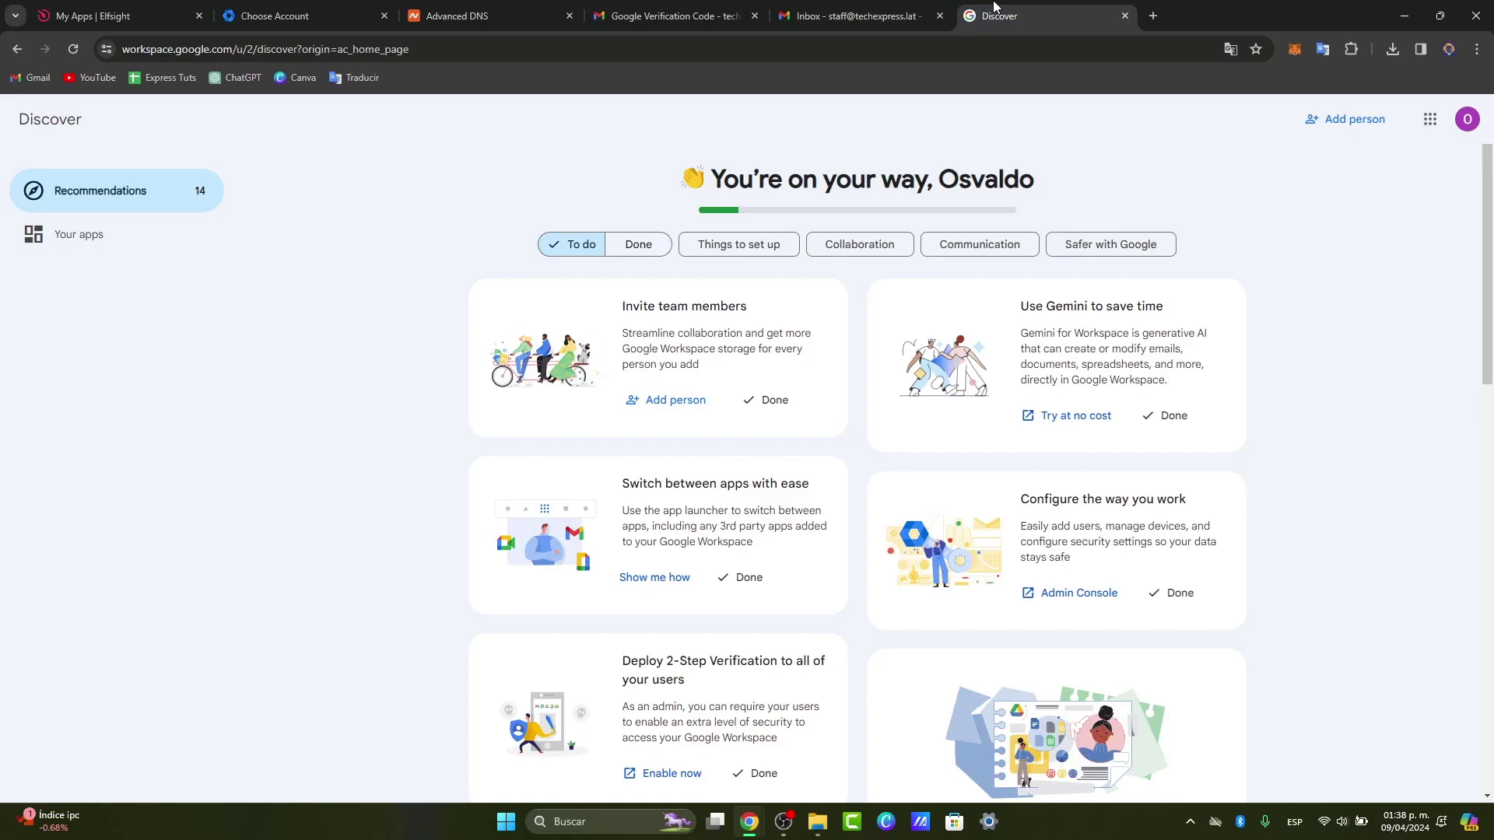